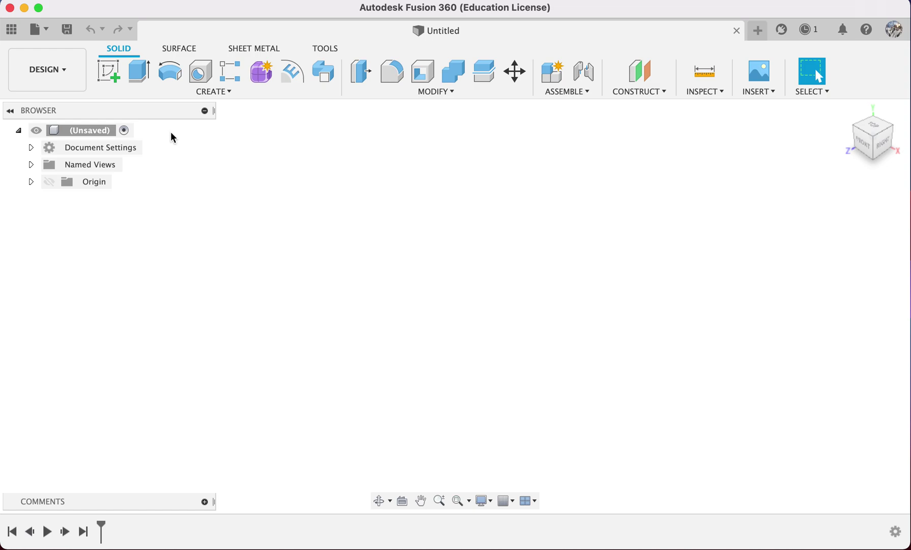
# Start a new sketch on the front origin plane
pyautogui.click(104, 75)
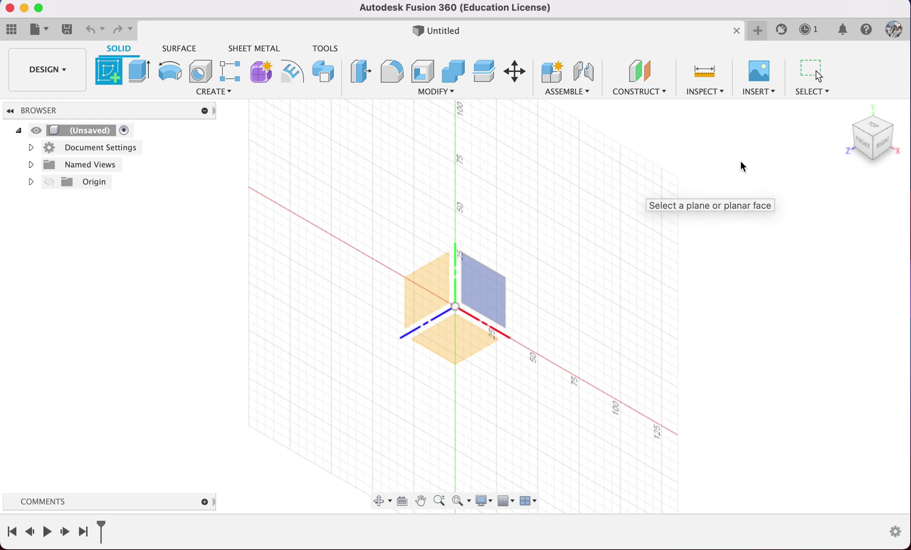
pyautogui.click(863, 149)
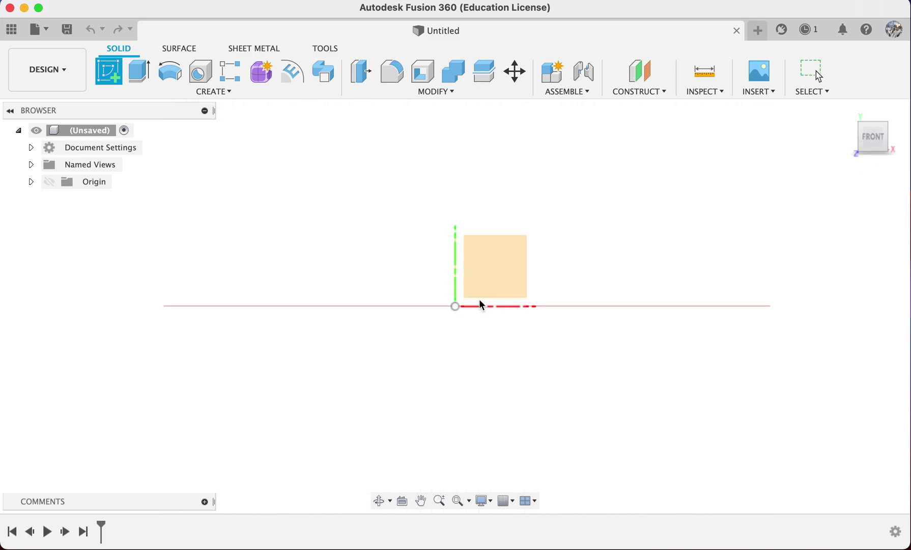
pyautogui.click(490, 260)
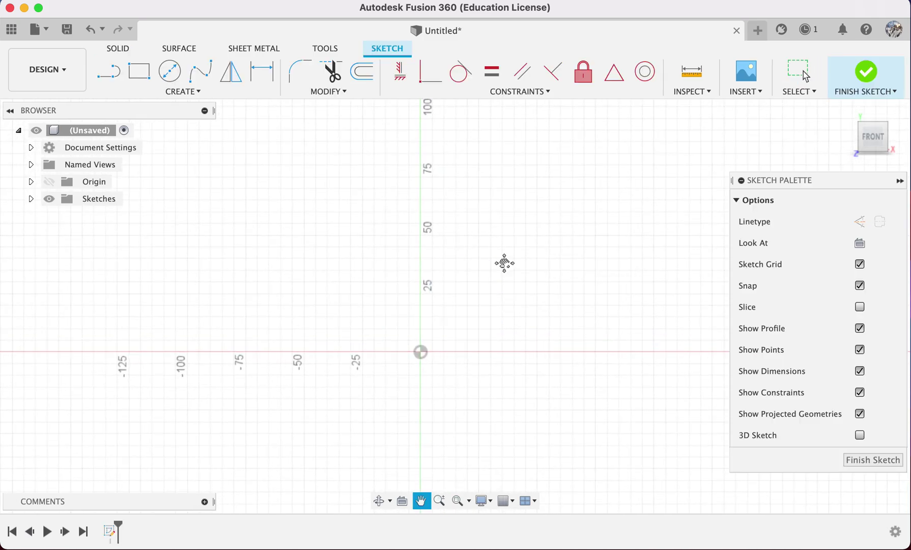
# Draw three connected lines: a 30 mm horizontal top line, a 105 mm vertical down to the origin, and a 25 mm horizontal bottom line
pyautogui.click(111, 72)
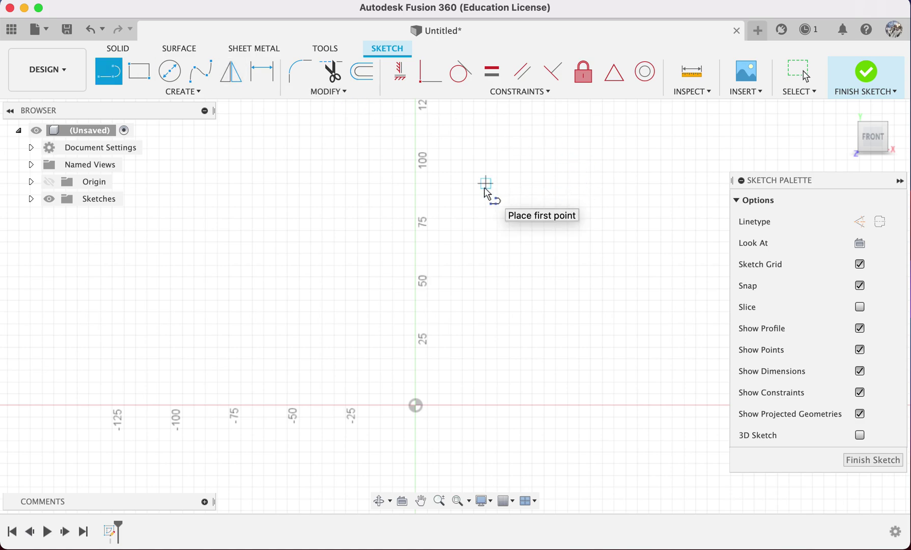
pyautogui.click(485, 160)
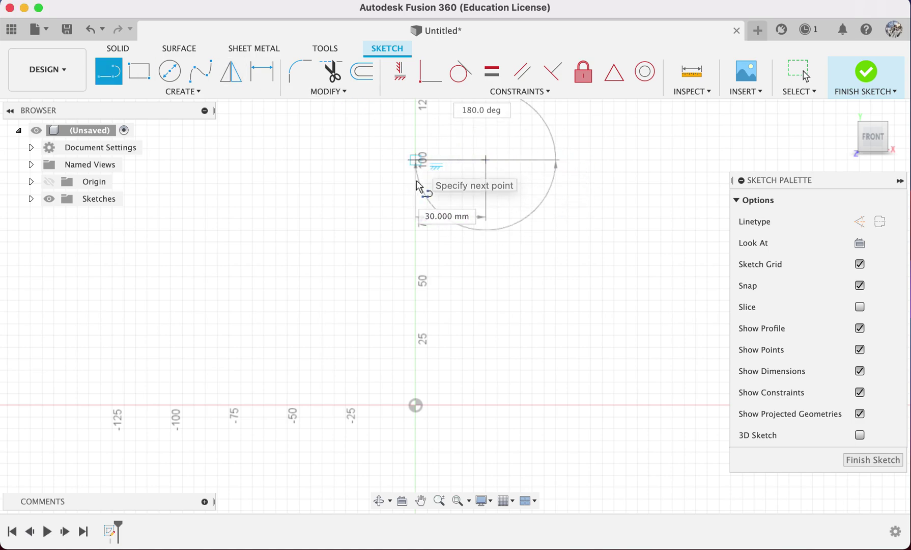
pyautogui.click(416, 160)
pyautogui.click(416, 405)
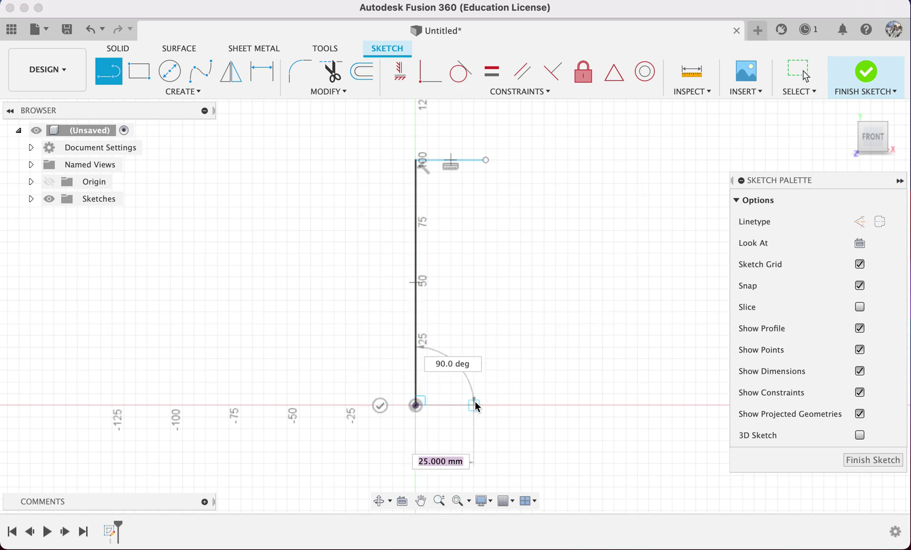
pyautogui.click(474, 405)
pyautogui.press('Escape')
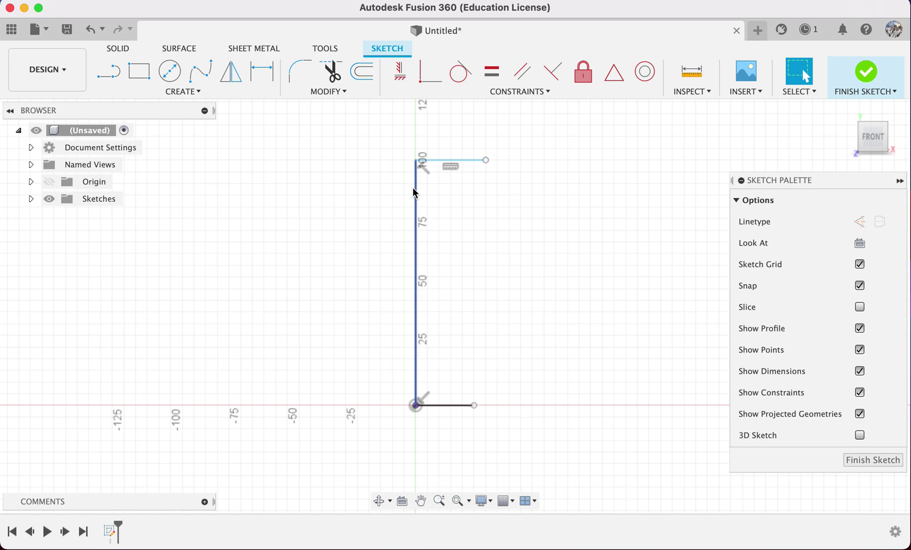
# Dimension the vertical line to 100 mm
pyautogui.click(262, 76)
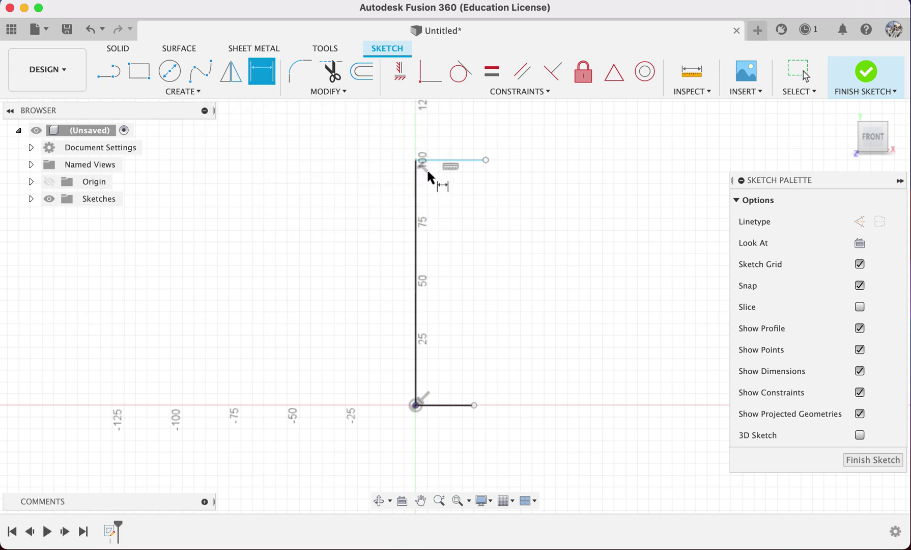
pyautogui.click(415, 193)
pyautogui.click(350, 214)
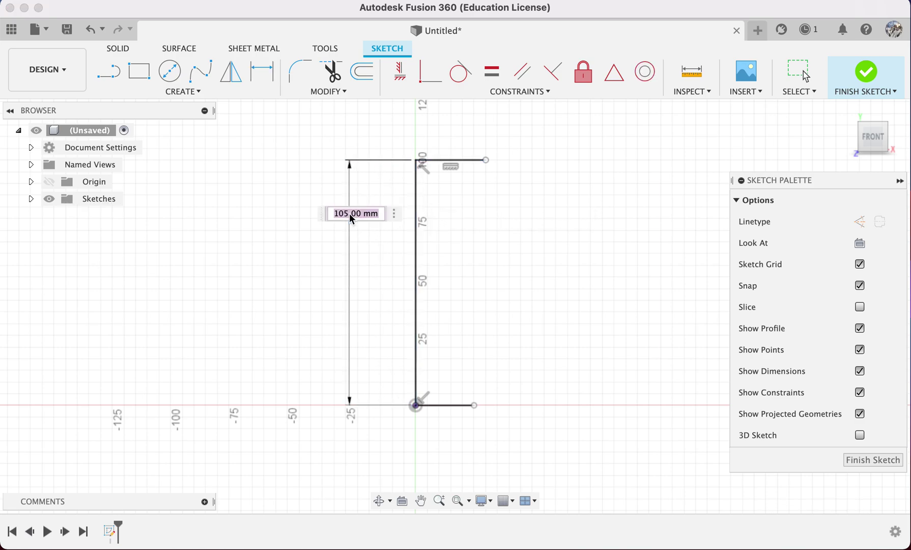
pyautogui.write('100')
pyautogui.press('Return')
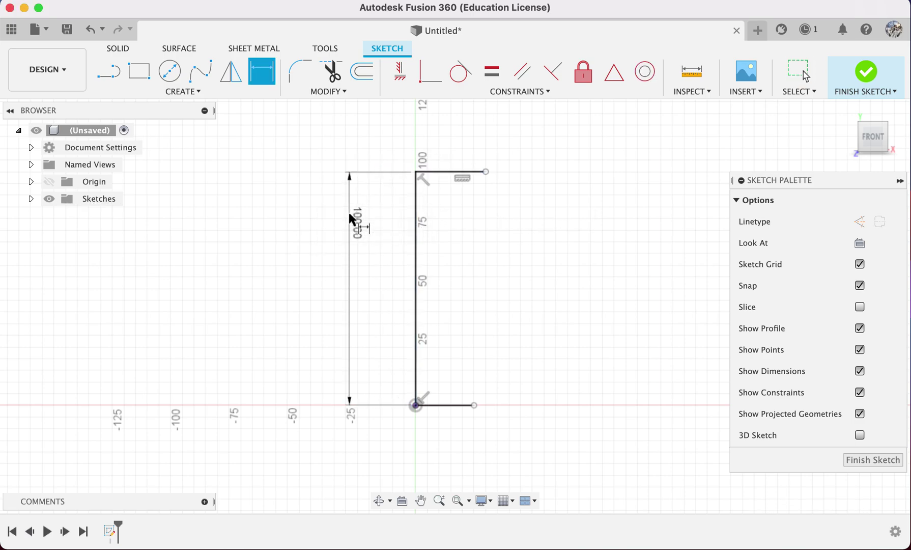
# Dimension the top horizontal line to 25 mm
pyautogui.click(450, 171)
pyautogui.click(446, 135)
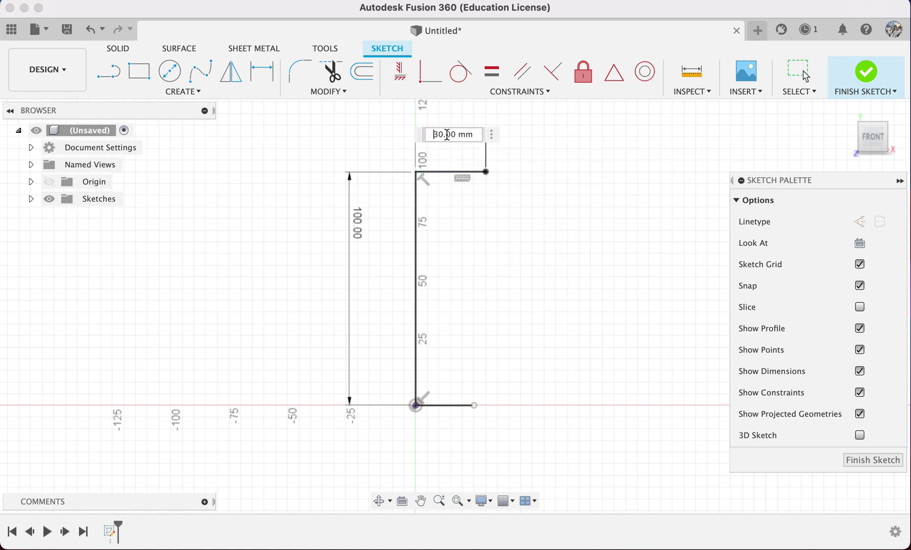
pyautogui.write('3')
pyautogui.press('BackSpace')
pyautogui.write('25')
pyautogui.press('Return')
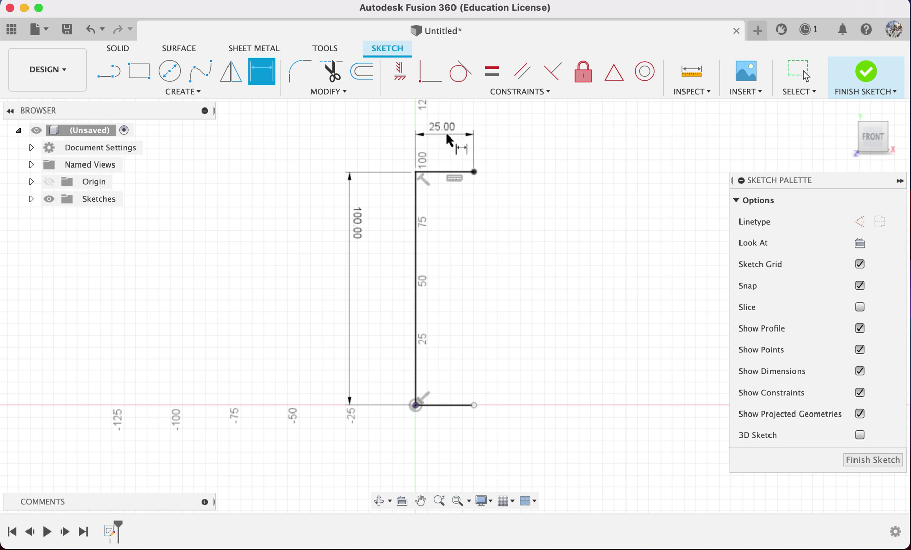
# Dimension the bottom horizontal line to 15 mm
pyautogui.click(443, 407)
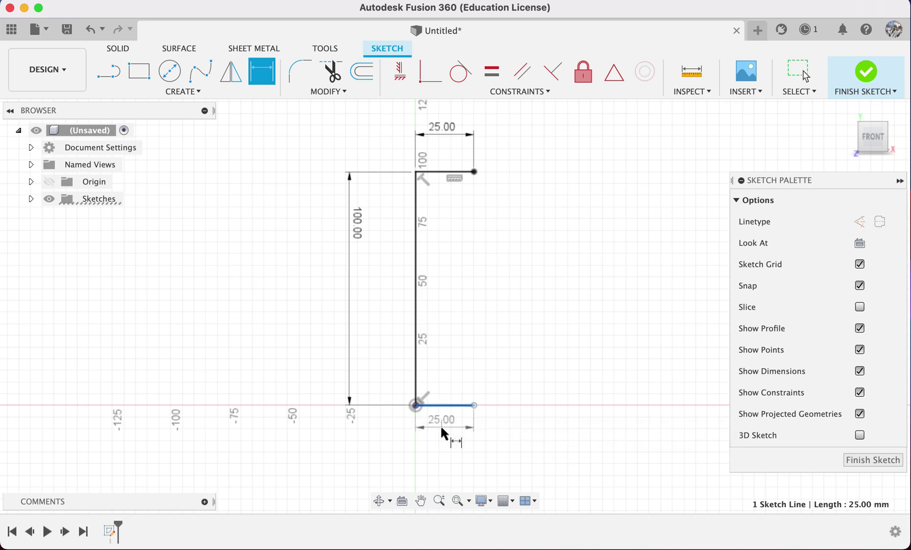
pyautogui.click(441, 433)
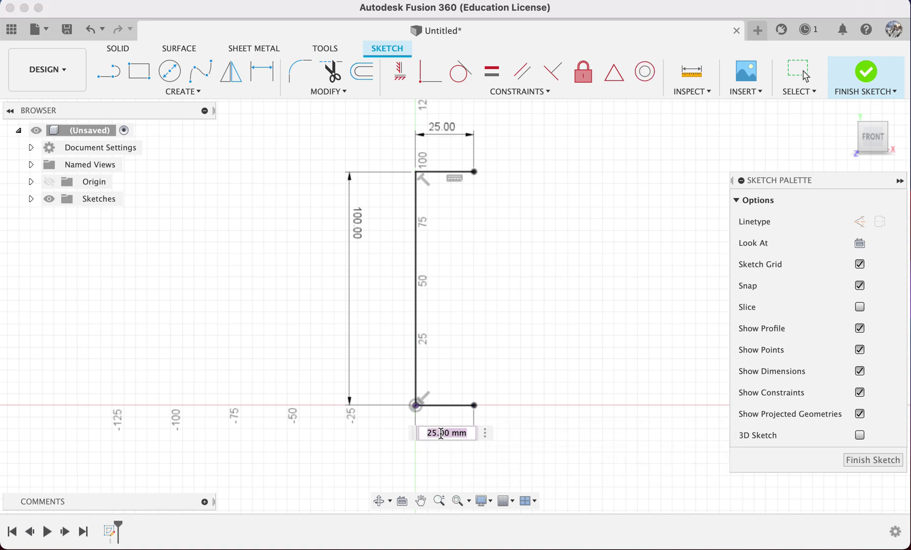
pyautogui.write('15')
pyautogui.press('Return')
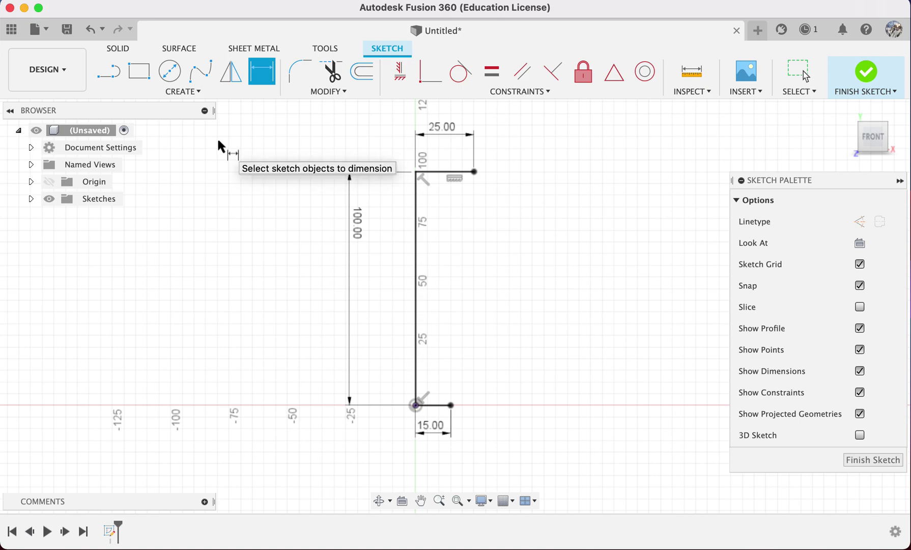
# Close the profile with a six-point vase-shaped spline between the horizontal lines' free ends, and lower its widest fit point to X 35, Y 40 mm
pyautogui.click(200, 74)
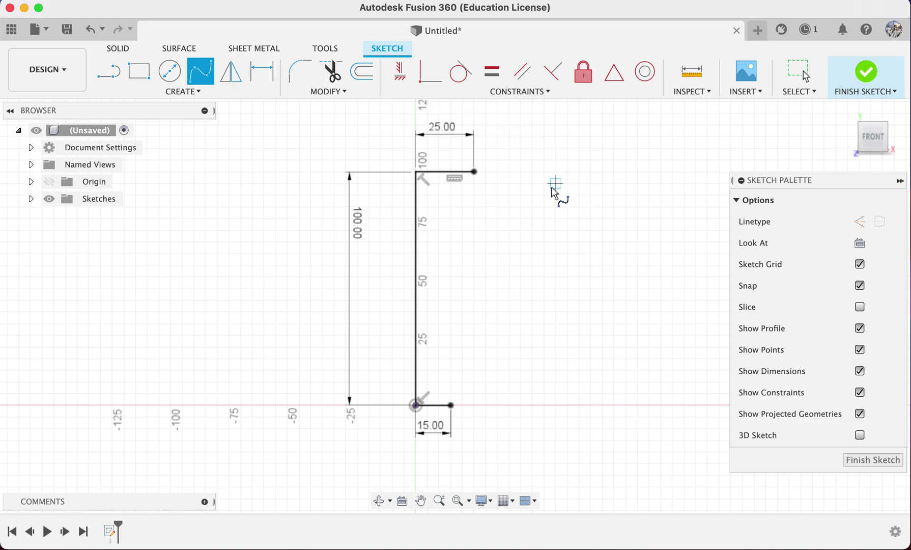
pyautogui.click(475, 173)
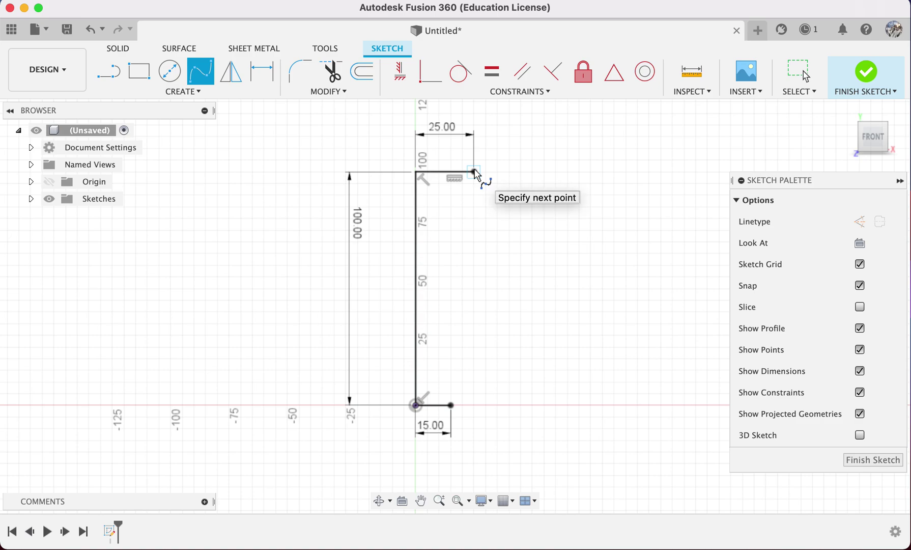
pyautogui.click(462, 219)
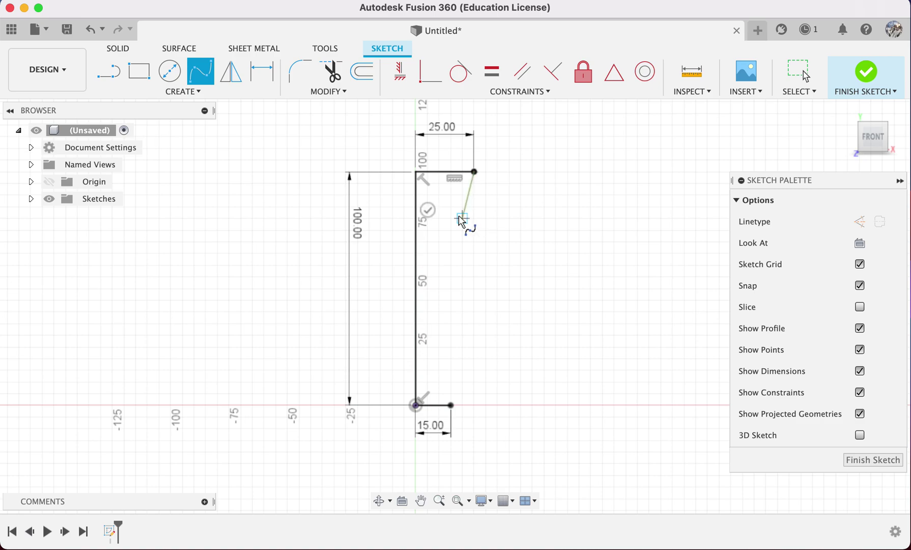
pyautogui.click(491, 246)
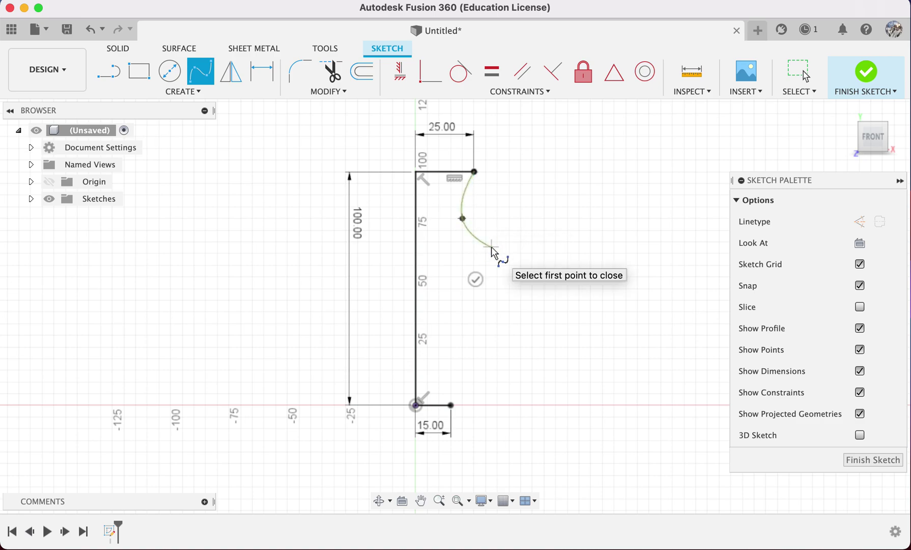
pyautogui.click(497, 300)
pyautogui.click(474, 358)
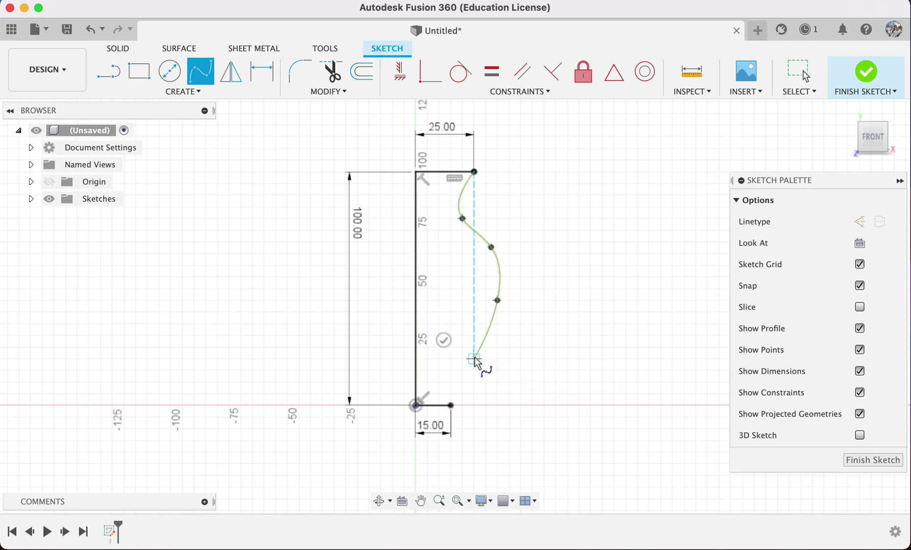
pyautogui.click(452, 404)
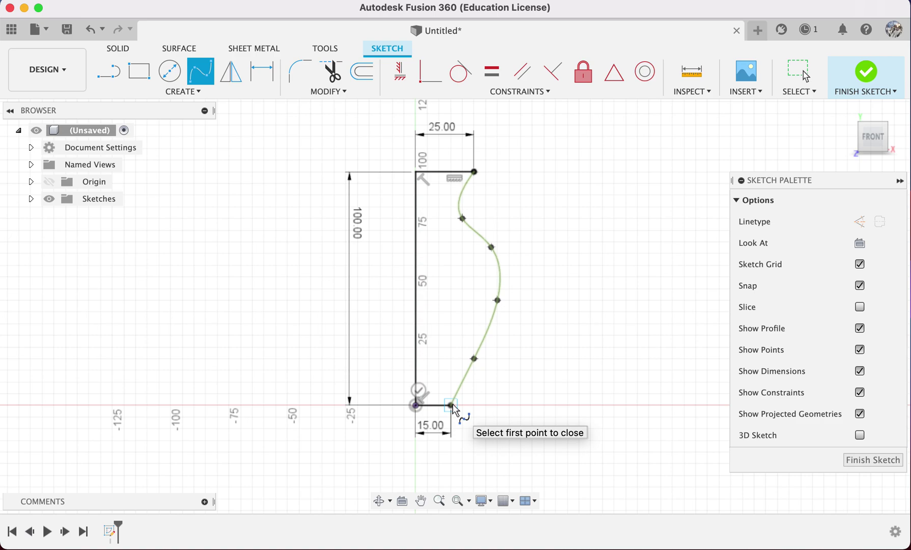
pyautogui.press('Escape')
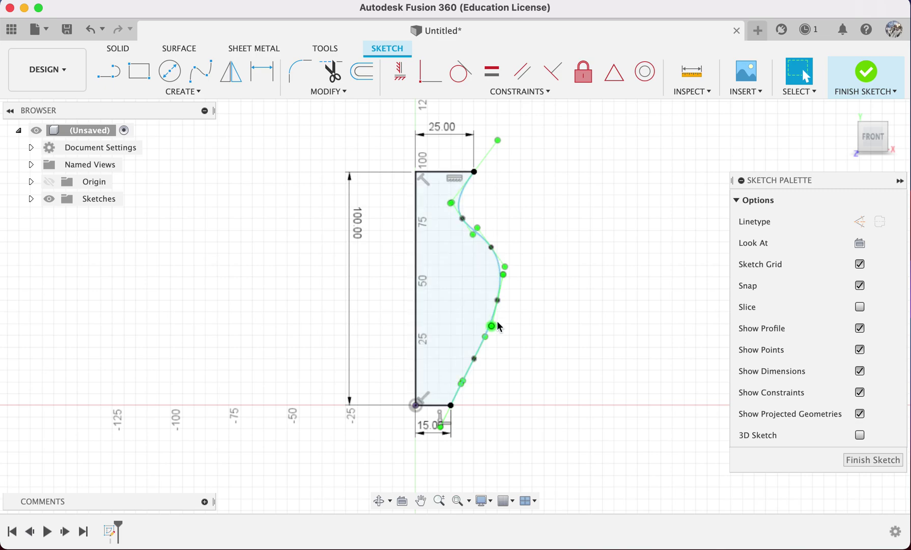
pyautogui.moveTo(497, 301)
pyautogui.mouseDown()
pyautogui.moveTo(477, 302)
pyautogui.moveTo(497, 312)
pyautogui.mouseUp()
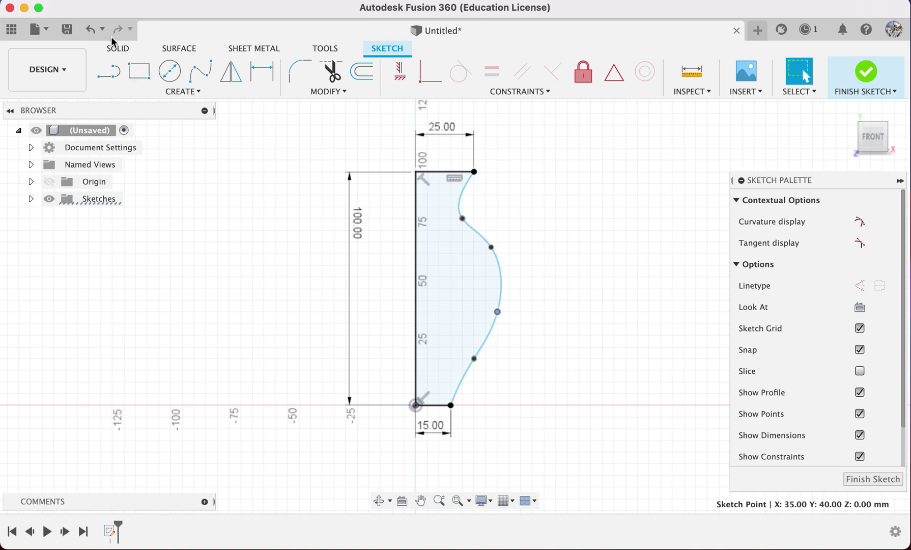
# Start a Revolve using the closed half-vase area as the profile
pyautogui.click(120, 50)
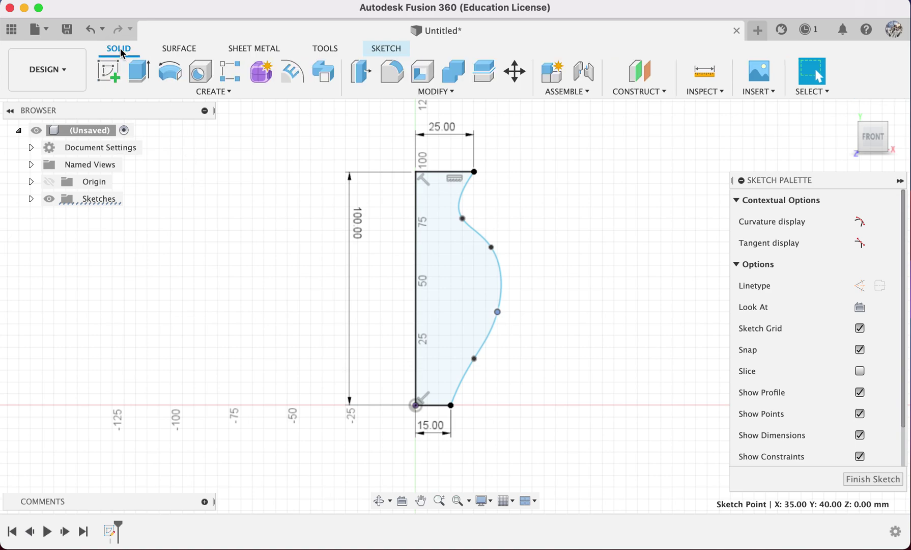
pyautogui.click(171, 74)
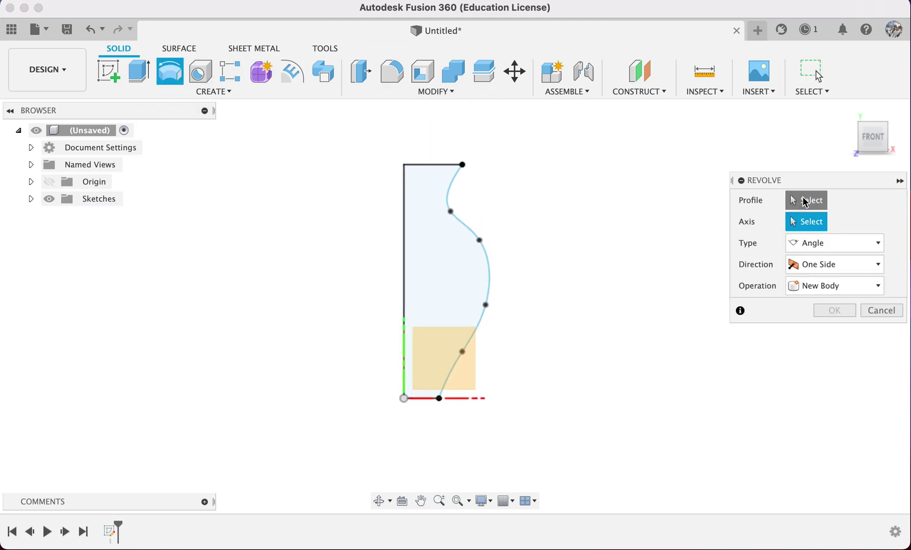
pyautogui.click(805, 201)
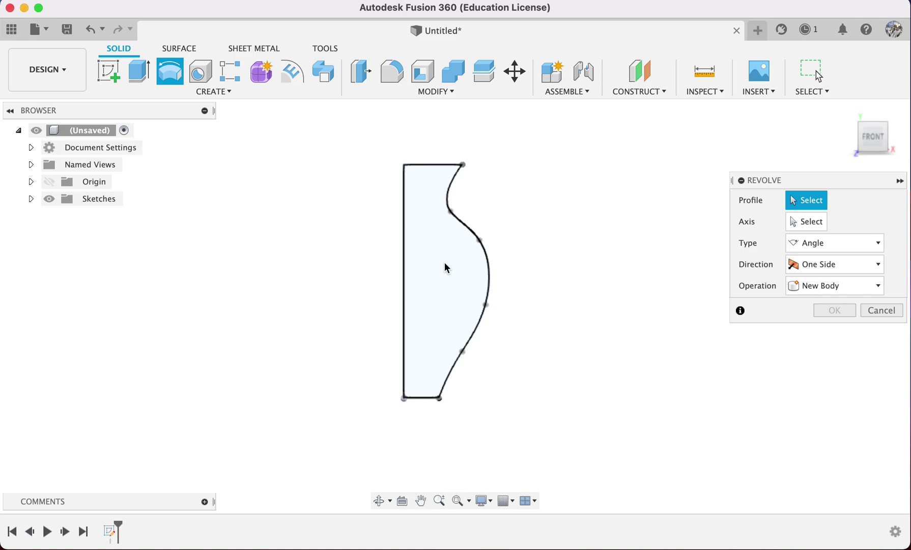
pyautogui.click(444, 263)
pyautogui.click(805, 223)
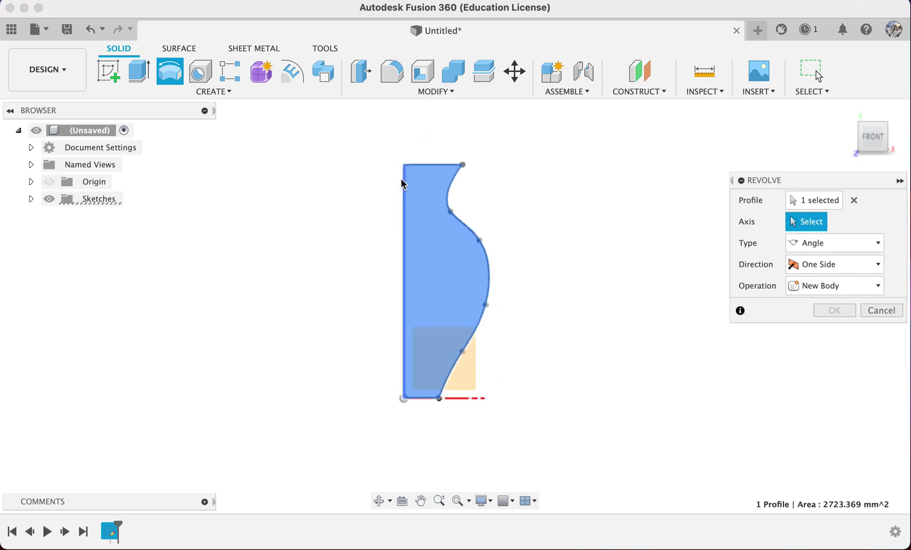
# Try the vertical line and the short bottom line as the revolve axis, clearing each selection
pyautogui.click(403, 198)
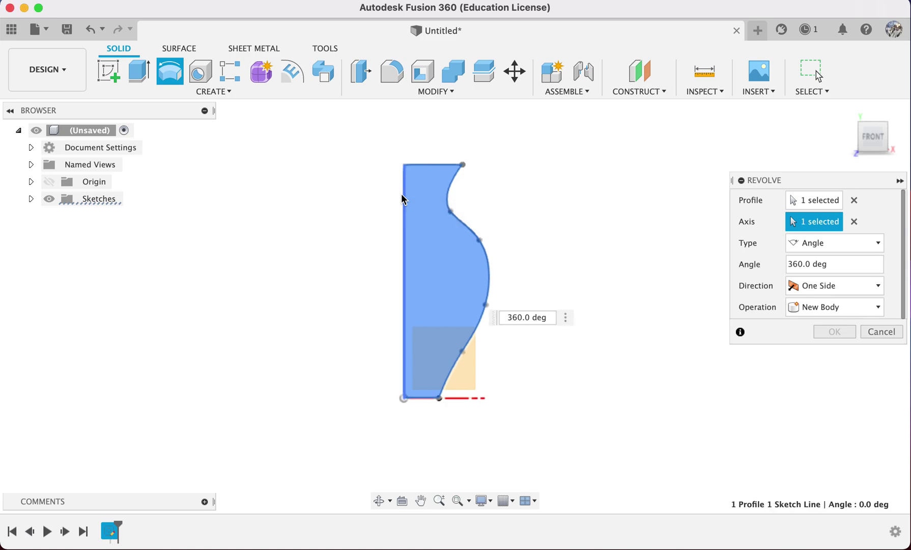
pyautogui.click(854, 222)
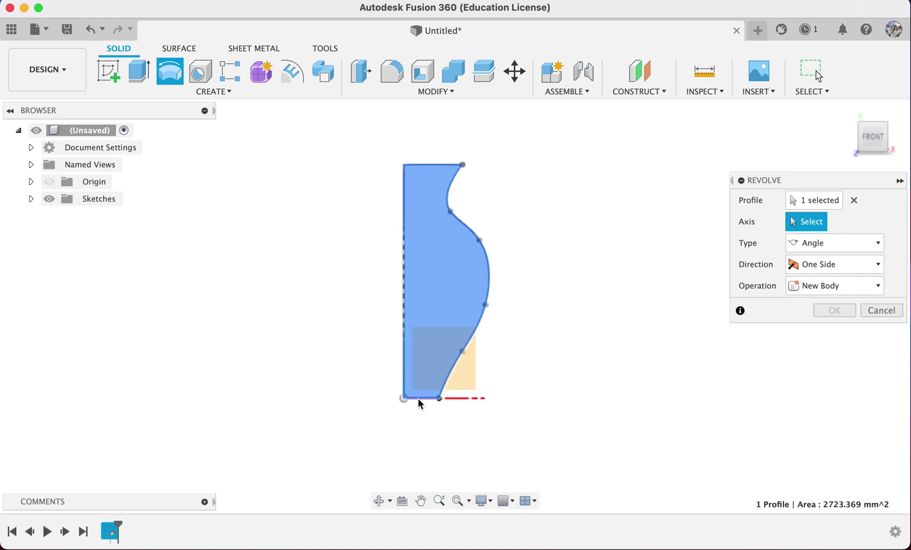
pyautogui.click(419, 399)
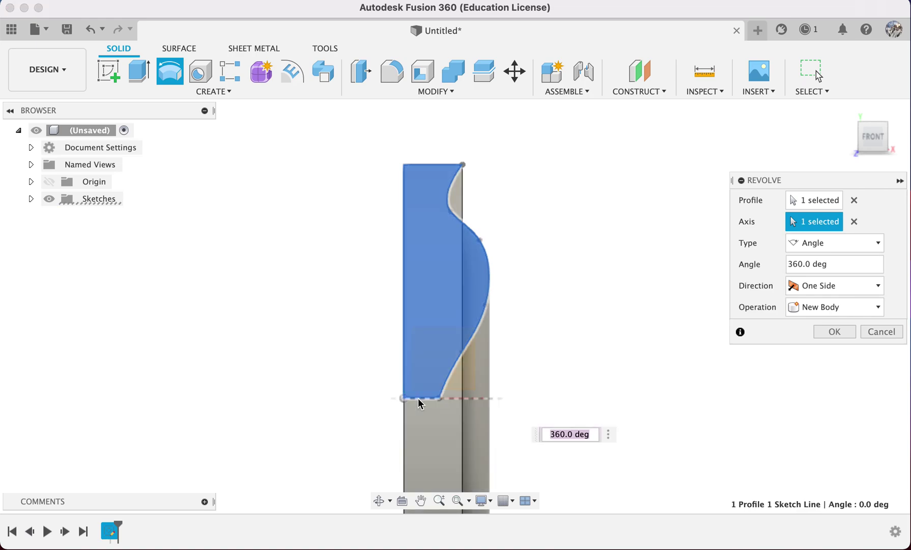
pyautogui.click(854, 221)
# Revolve the half-vase profile 360 degrees about its vertical line as a new body
pyautogui.click(405, 220)
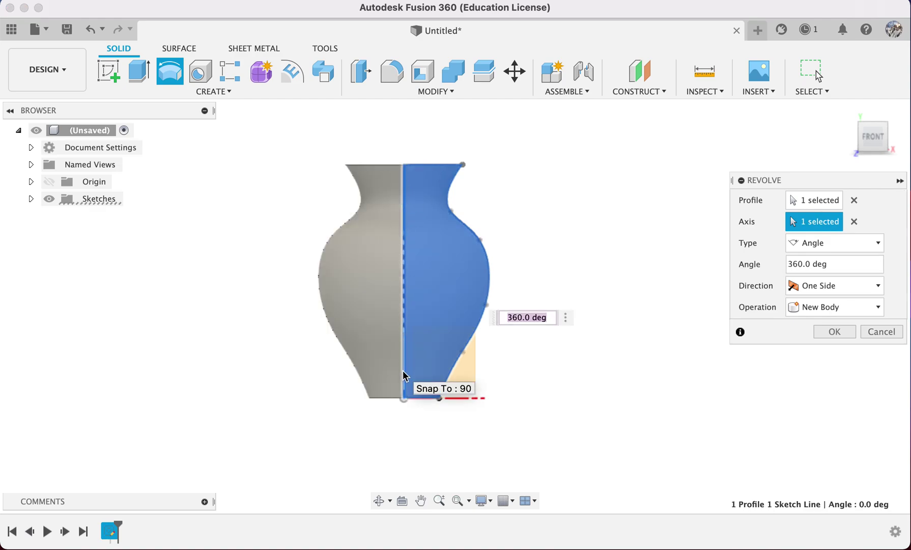
pyautogui.click(833, 332)
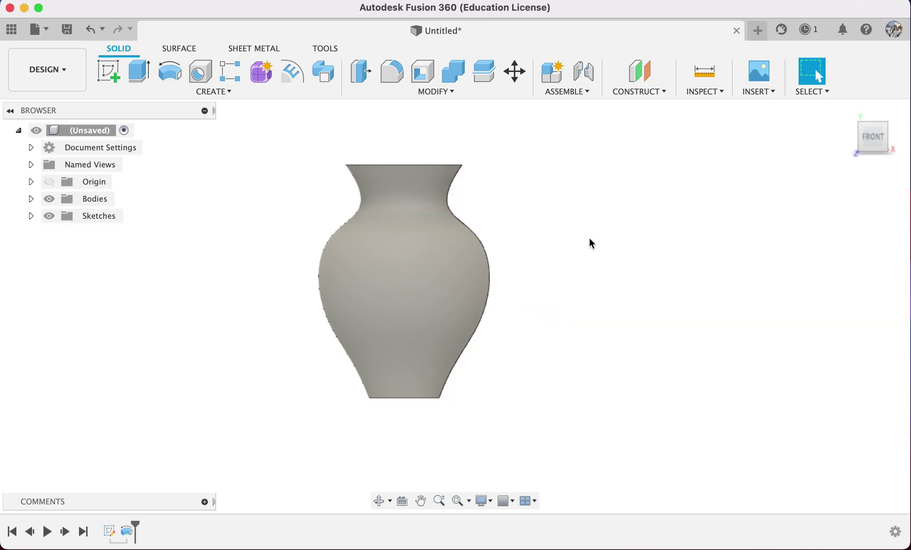
# Start a new sketch on the front XY origin plane, facing the vase from the front
pyautogui.moveTo(589, 238)
pyautogui.keyDown('shift'); pyautogui.mouseDown(button='middle')
pyautogui.moveTo(619, 285)
pyautogui.moveTo(588, 234)
pyautogui.mouseUp(button='middle'); pyautogui.keyUp('shift')
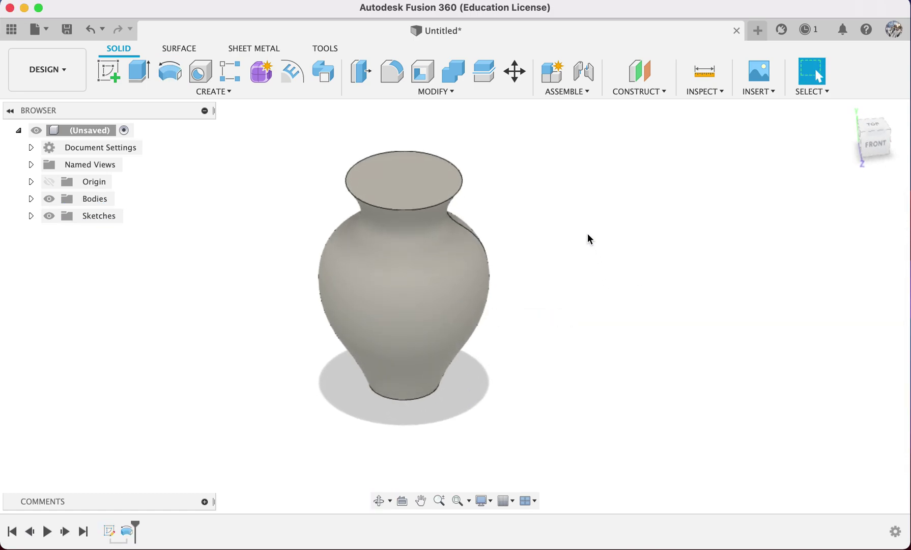
pyautogui.click(880, 146)
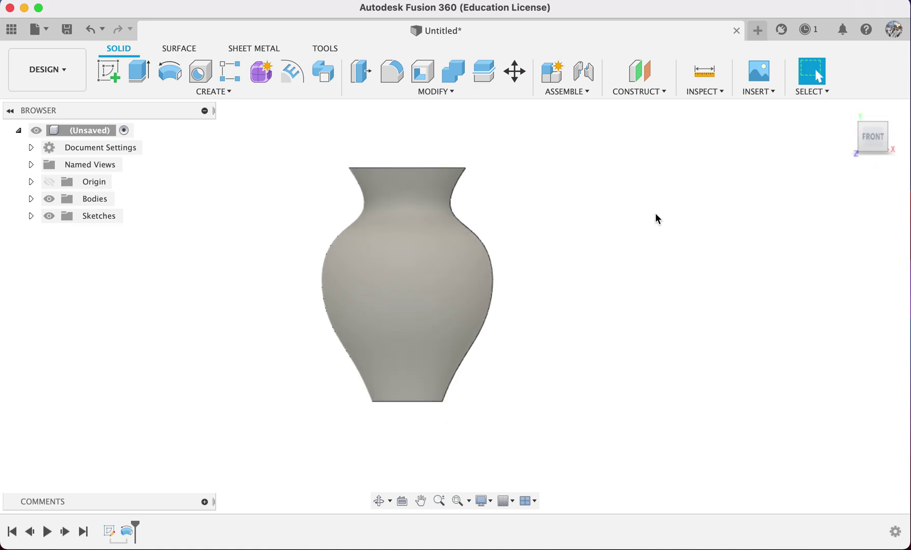
pyautogui.click(103, 76)
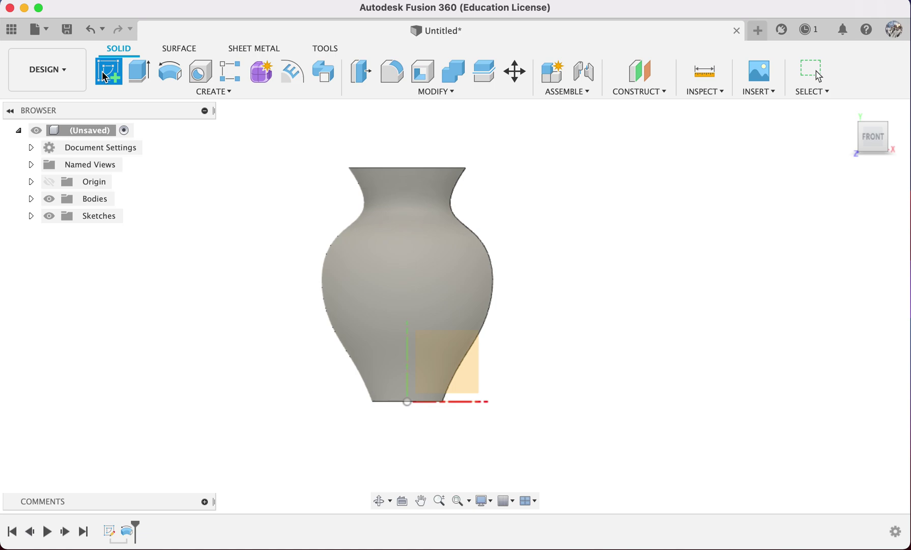
pyautogui.click(462, 378)
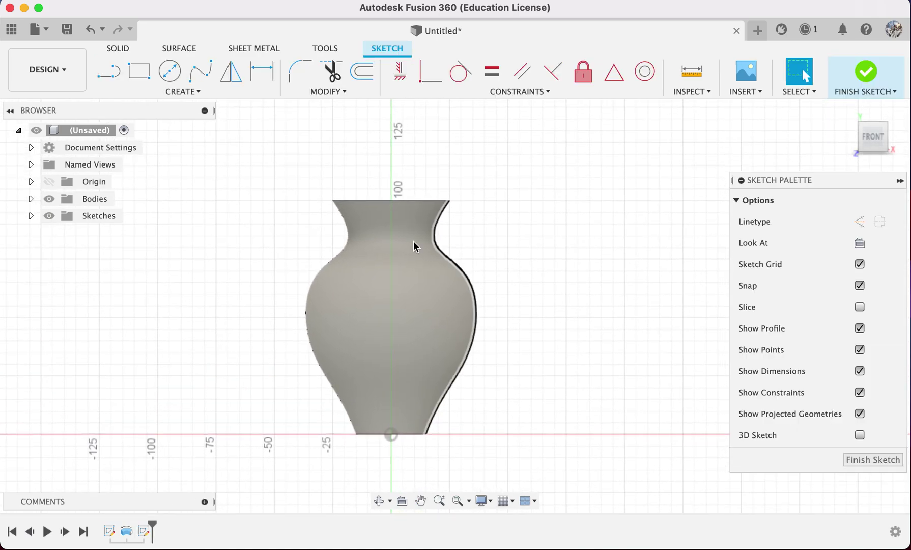
# Sketch an open four-point spline as a handle curve, bulging outward from inside the vase's neck to inside its belly
pyautogui.click(201, 72)
pyautogui.click(426, 247)
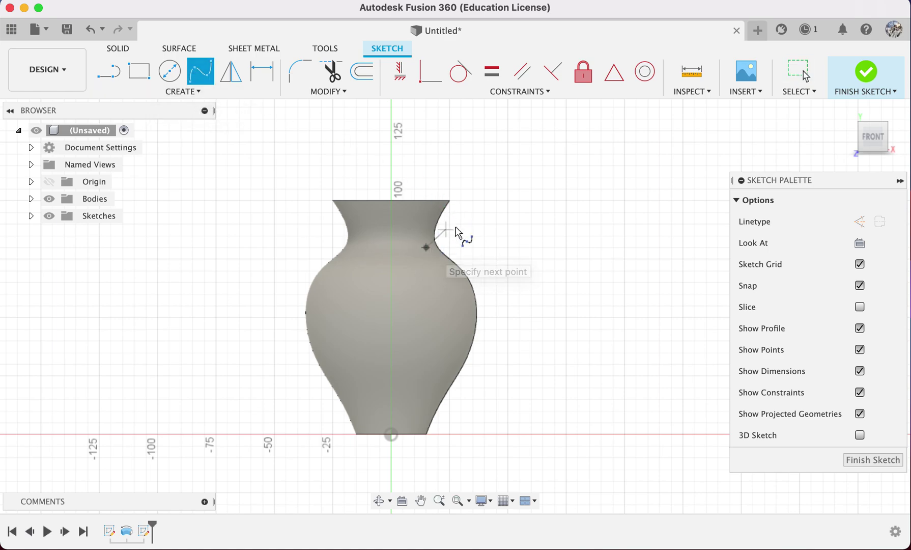
pyautogui.click(473, 224)
pyautogui.click(514, 265)
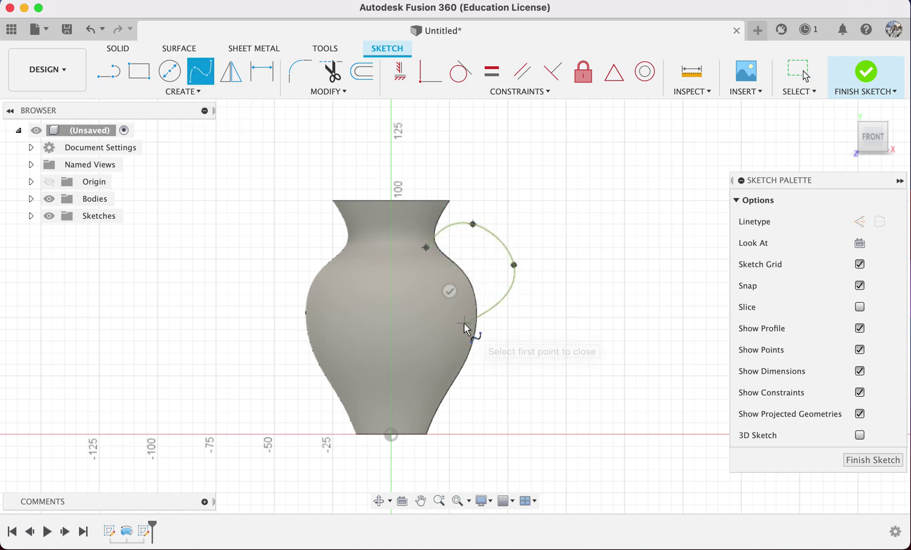
pyautogui.doubleClick(463, 322)
# Reshape the handle spline by moving its outermost fit point to X 50, Y 70 mm and its upper one to about X 41.6, Y 85.7 mm
pyautogui.scroll(5, 463, 306)
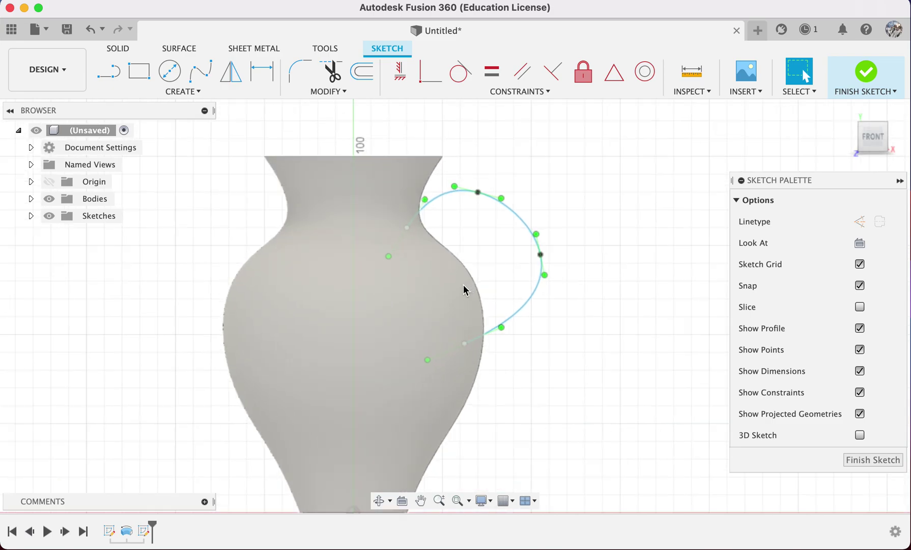
pyautogui.scroll(-2, 462, 234)
pyautogui.scroll(-2, 461, 233)
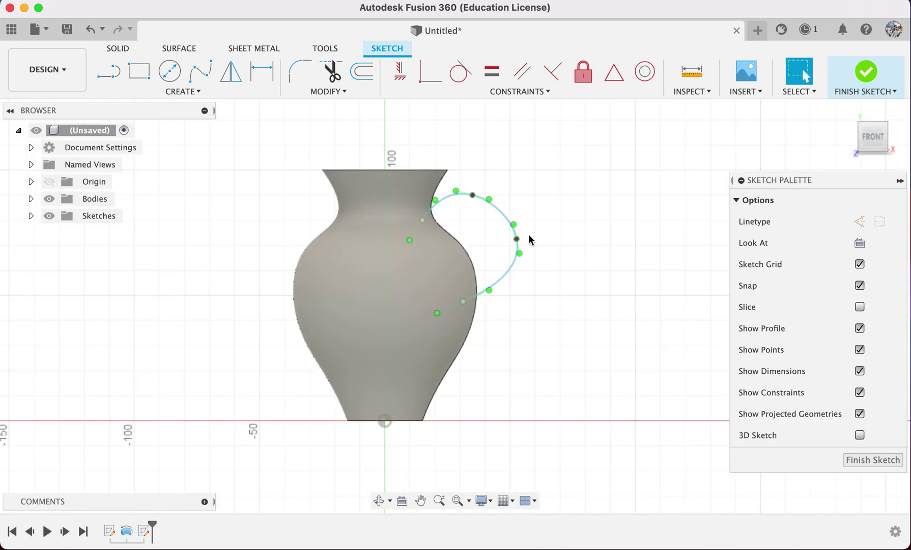
pyautogui.click(517, 241)
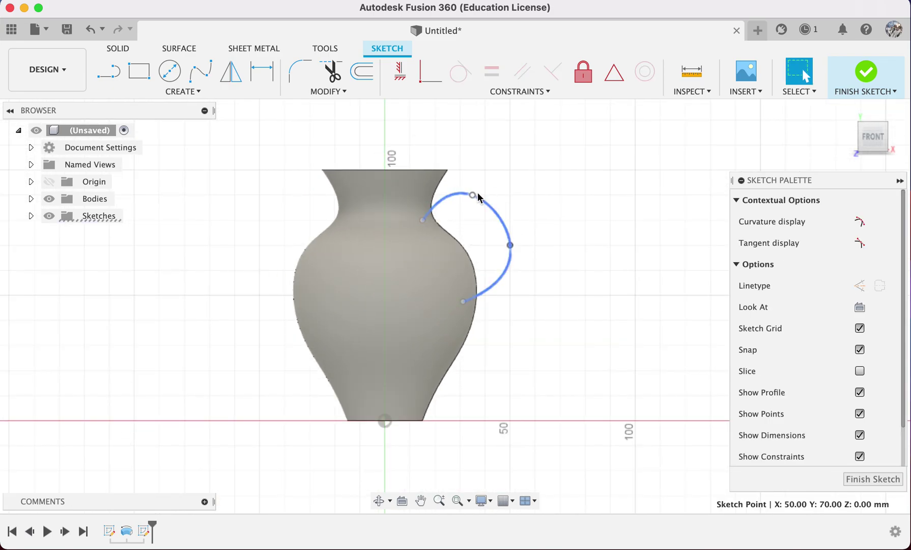
pyautogui.moveTo(473, 195); pyautogui.dragTo(489, 206)
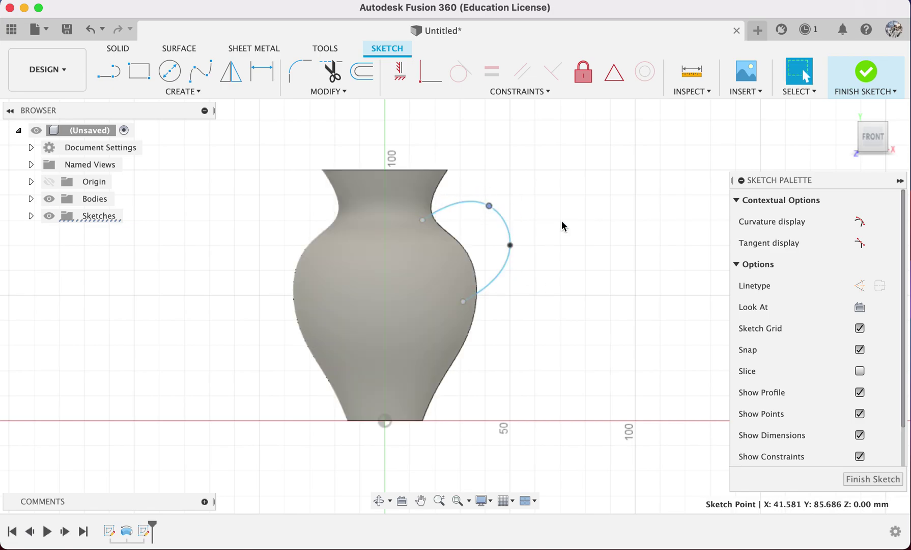
# Copy the handle spline, move the copy -60 mm in X, and rotate it 180 degrees about Y
pyautogui.click(509, 233)
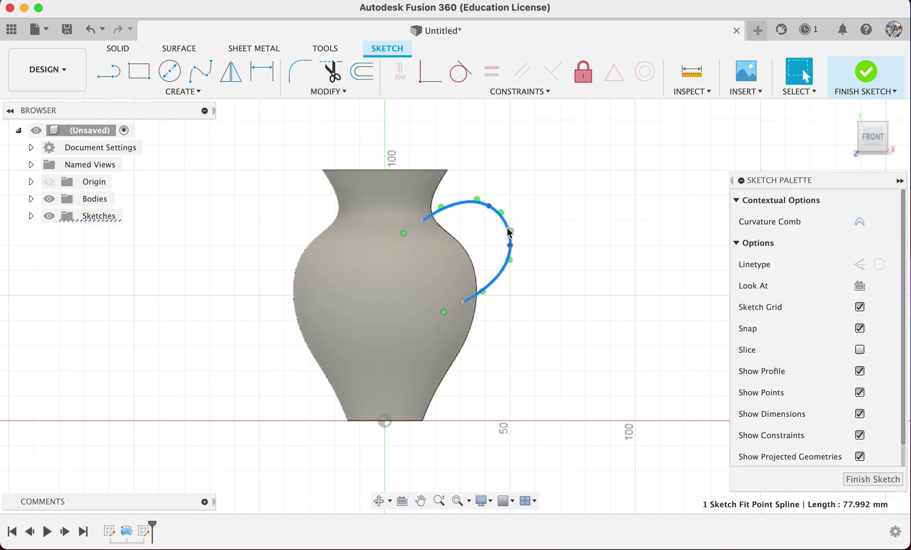
pyautogui.press('m')
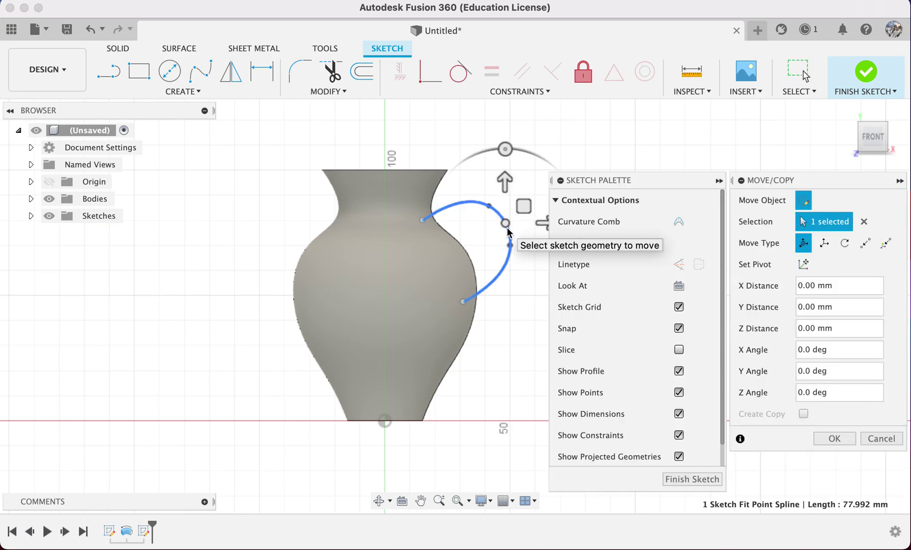
pyautogui.moveTo(542, 224); pyautogui.dragTo(381, 250)
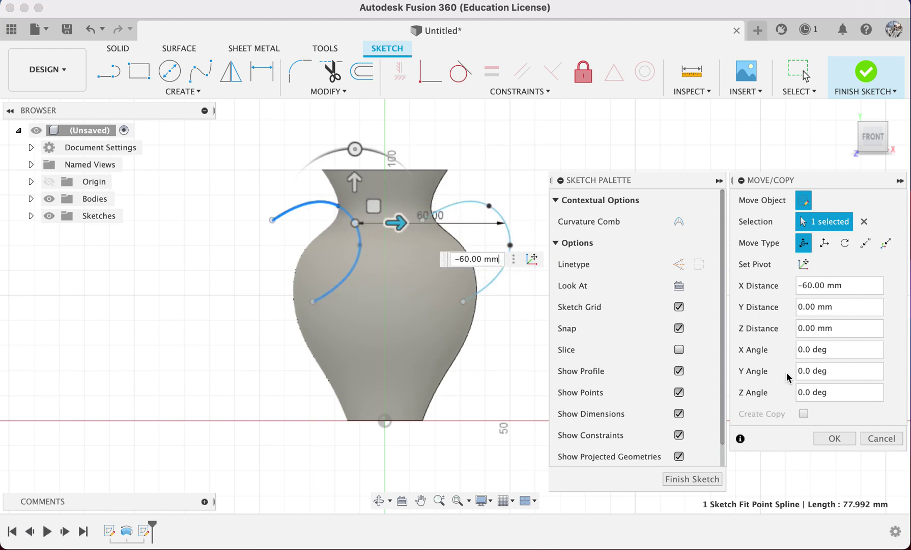
pyautogui.click(812, 371)
pyautogui.press('BackSpace')
pyautogui.press('BackSpace')
pyautogui.press('BackSpace')
pyautogui.write('180')
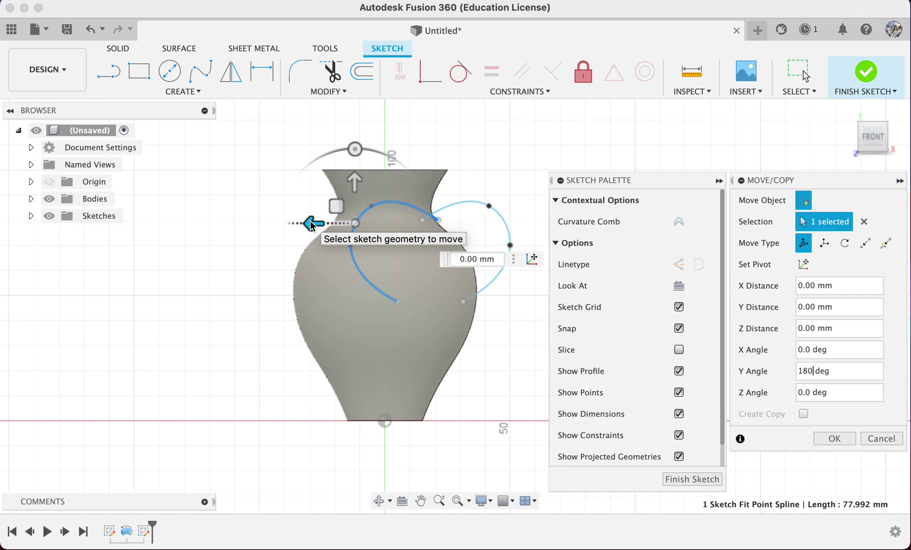
# Shift the flipped handle copy outward by an X distance of 36 mm to mirror the original across the vase
pyautogui.moveTo(312, 224); pyautogui.dragTo(246, 234)
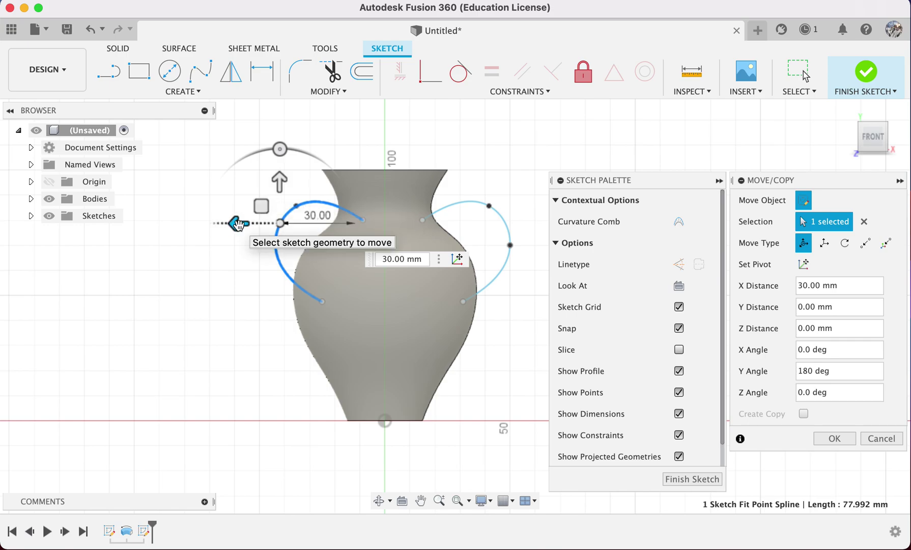
pyautogui.moveTo(237, 224)
pyautogui.mouseDown()
pyautogui.moveTo(222, 225)
pyautogui.moveTo(258, 224)
pyautogui.moveTo(226, 225)
pyautogui.mouseUp()
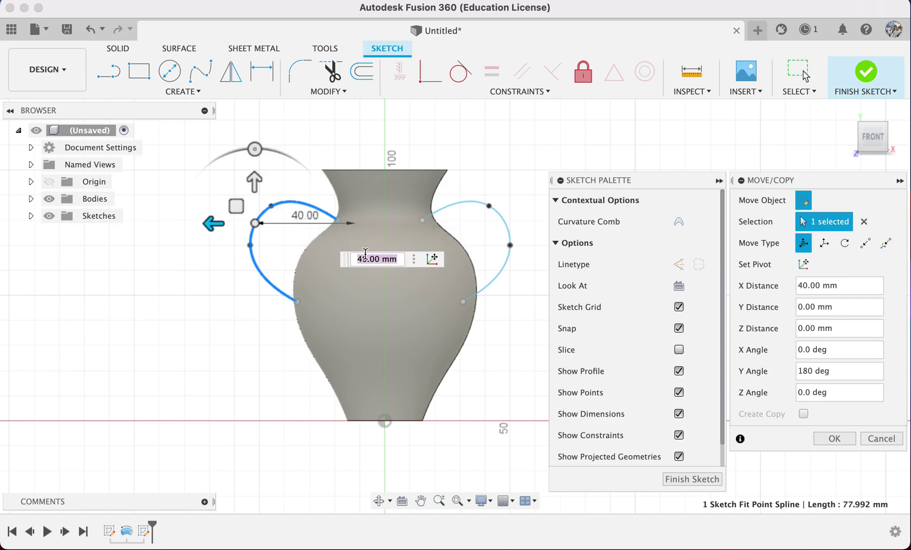
pyautogui.moveTo(367, 258); pyautogui.dragTo(347, 262)
pyautogui.write('35')
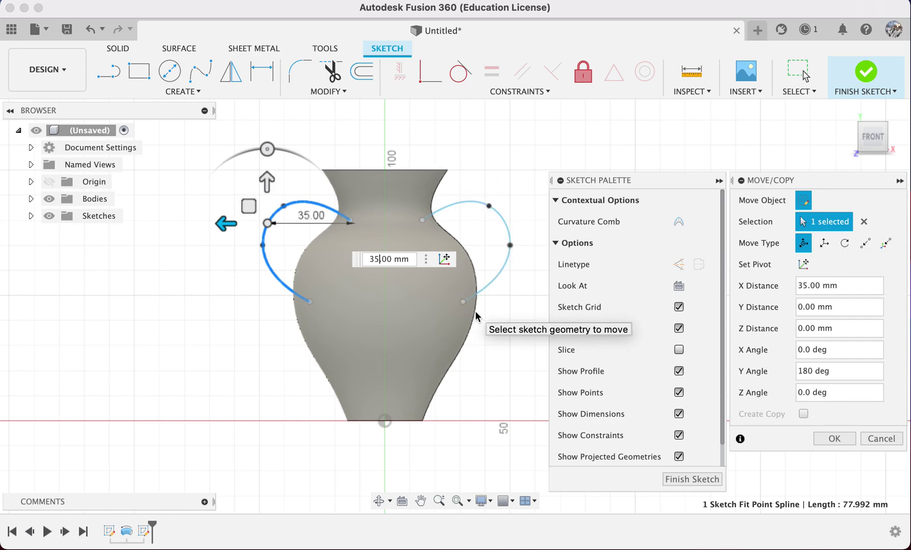
pyautogui.press('BackSpace')
pyautogui.write('6')
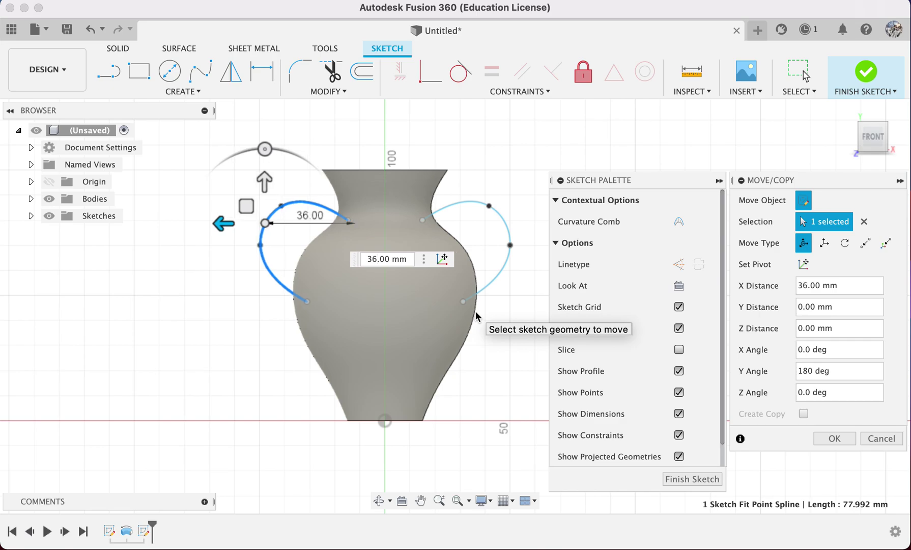
pyautogui.click(833, 439)
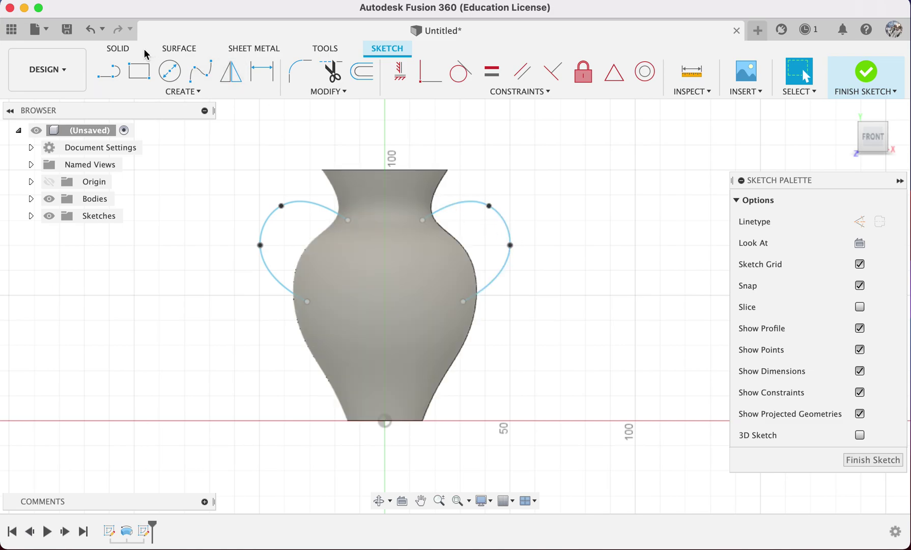
# Pin the solid Pipe command to the toolbar
pyautogui.click(121, 48)
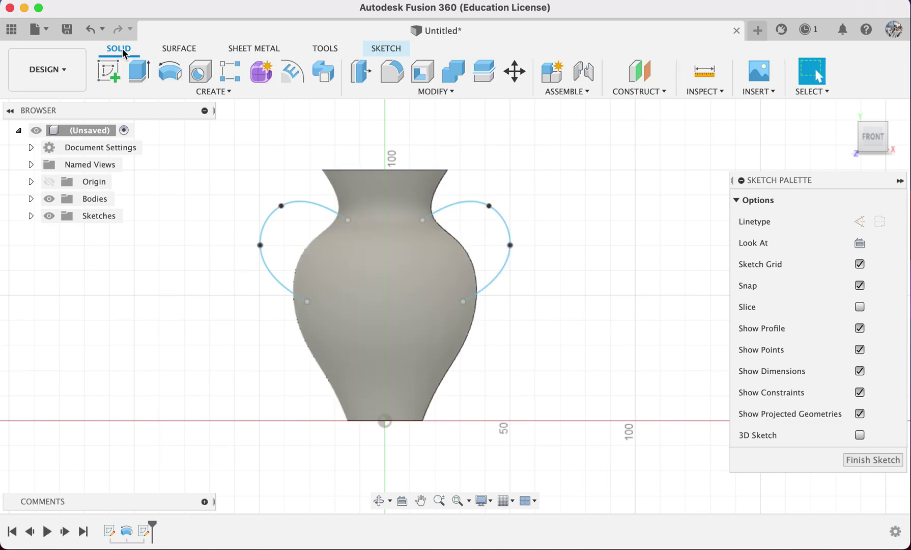
pyautogui.click(223, 94)
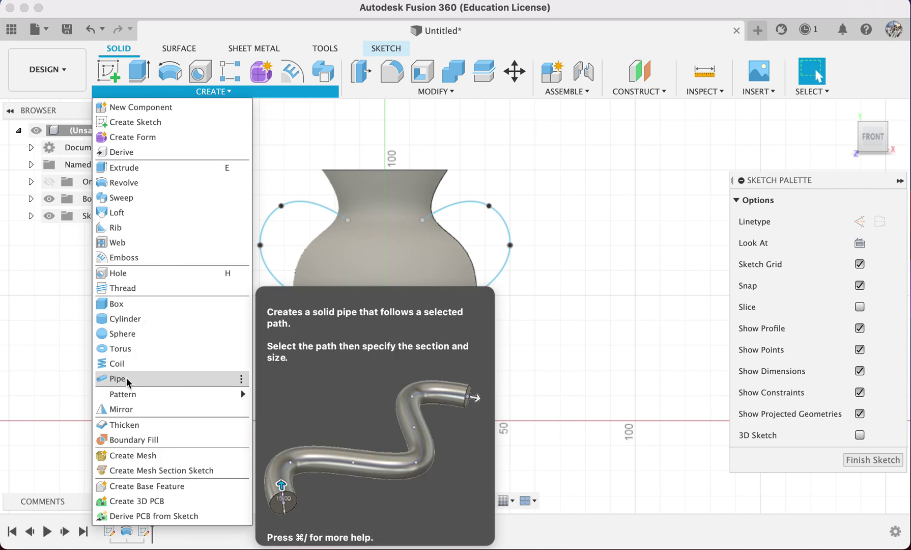
pyautogui.click(241, 378)
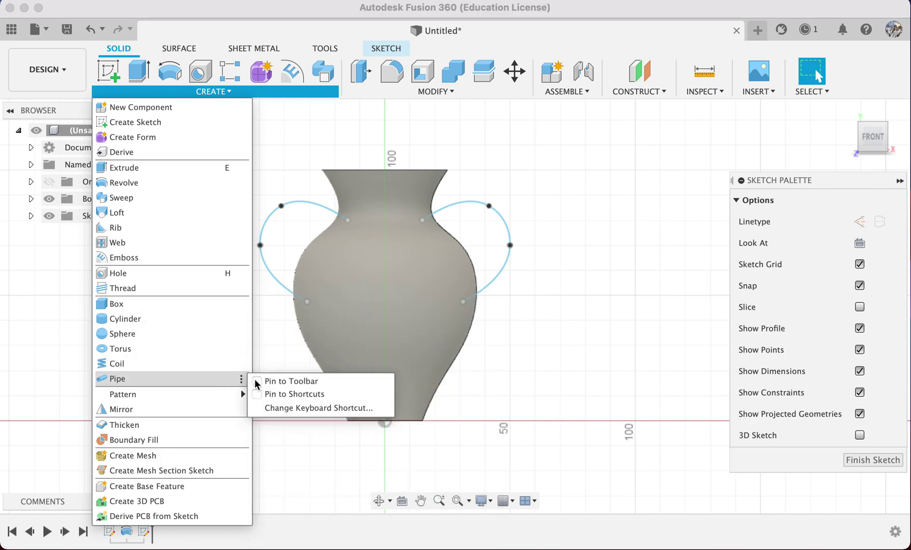
pyautogui.click(257, 381)
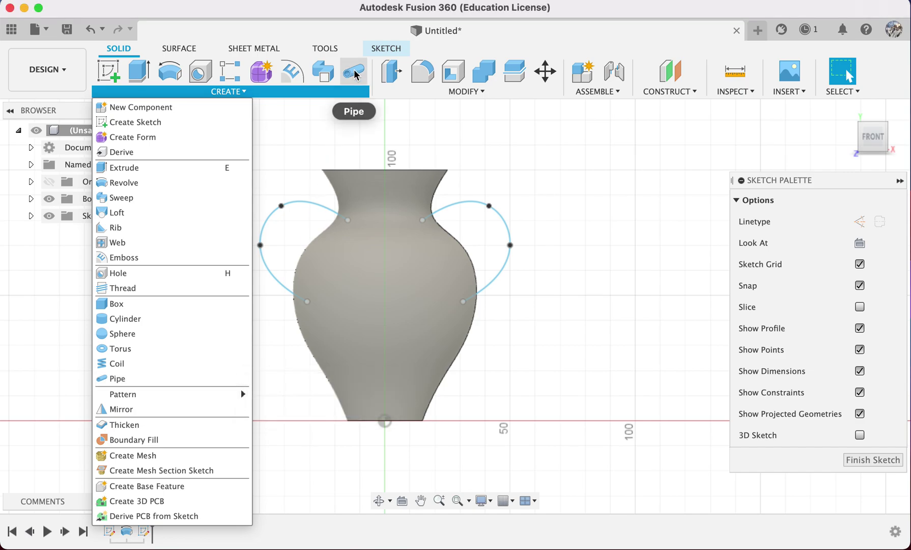
# Create a solid circular pipe with a 2 mm section along the original handle spline, joined to the vase
pyautogui.click(355, 74)
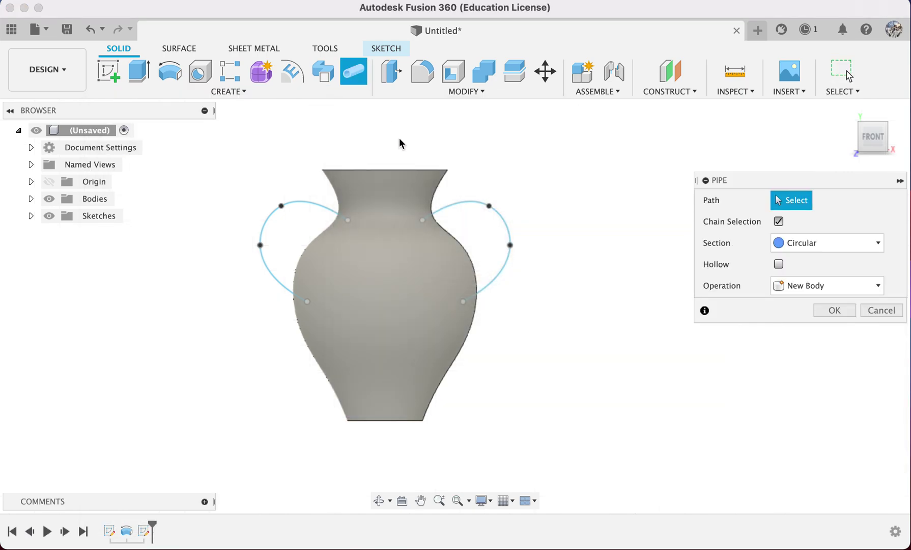
pyautogui.click(503, 212)
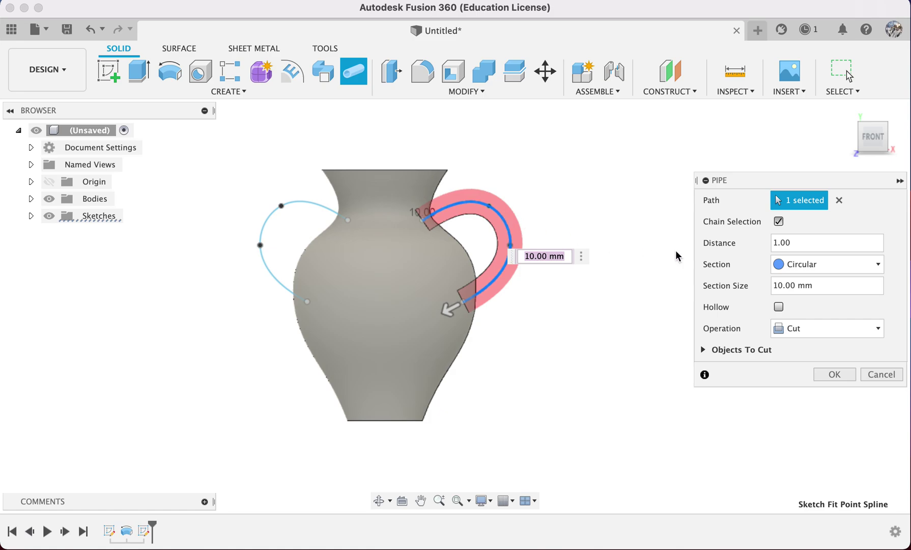
pyautogui.click(796, 281)
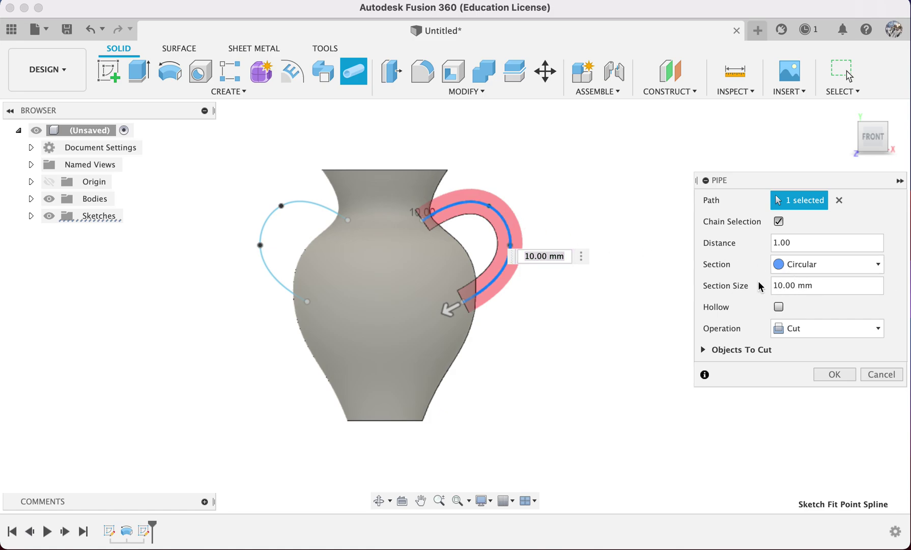
pyautogui.press('BackSpace')
pyautogui.press('BackSpace')
pyautogui.press('BackSpace')
pyautogui.press('BackSpace')
pyautogui.press('BackSpace')
pyautogui.write('2')
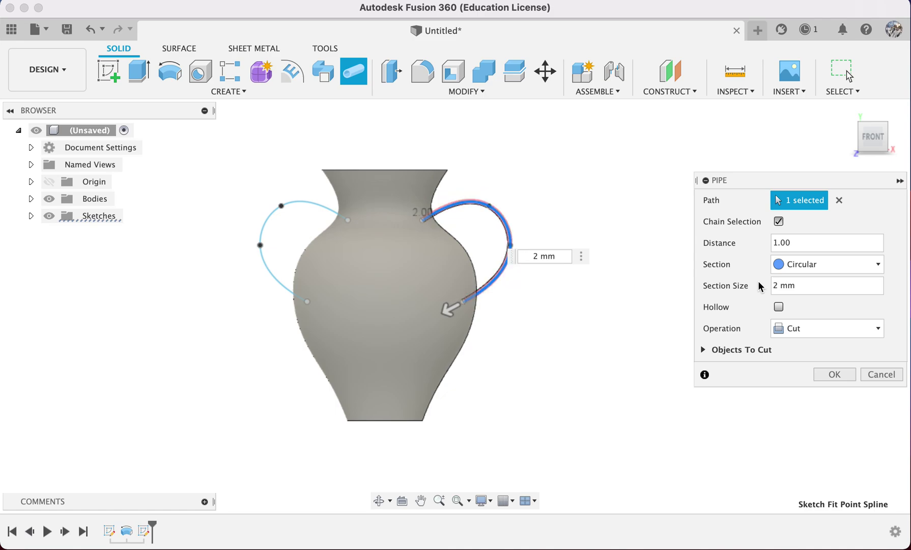
pyautogui.click(841, 328)
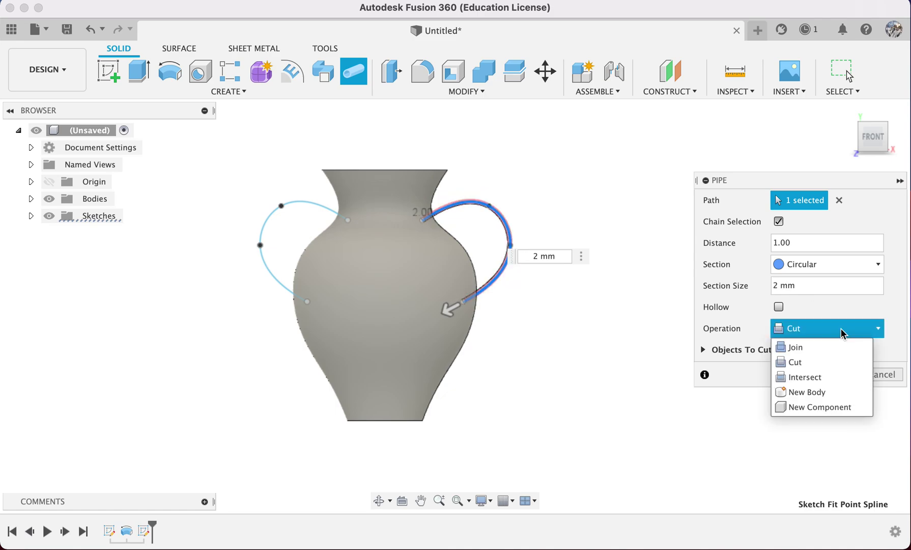
pyautogui.click(805, 348)
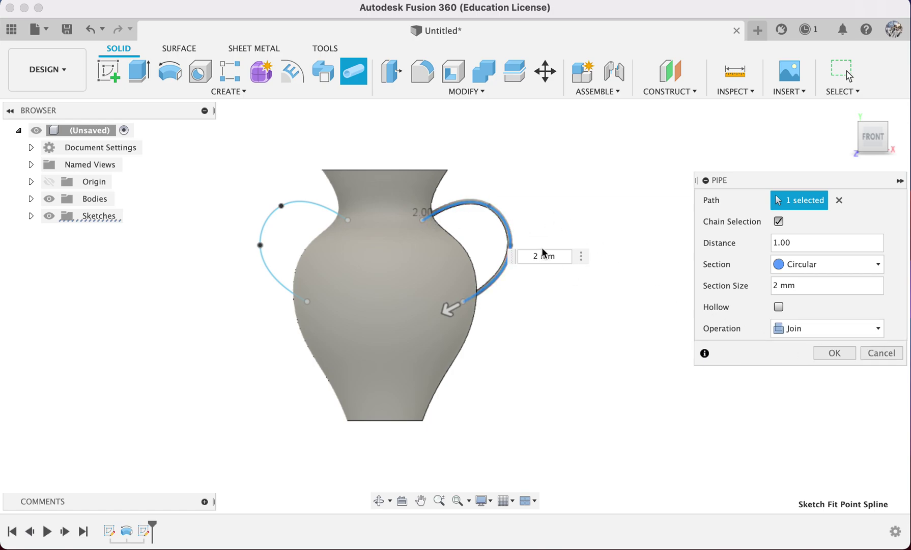
pyautogui.click(835, 354)
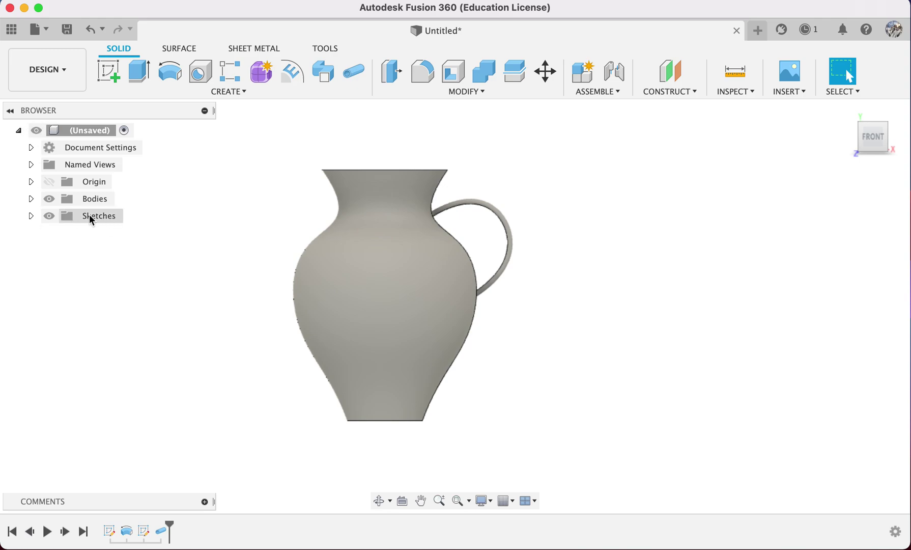
# Make Sketch2 with the handle splines visible again
pyautogui.click(31, 215)
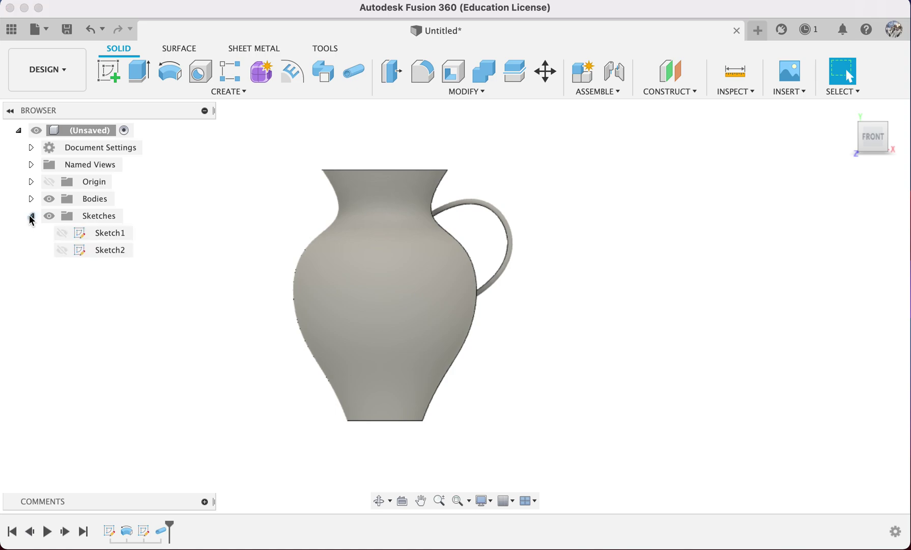
pyautogui.click(63, 251)
pyautogui.click(62, 251)
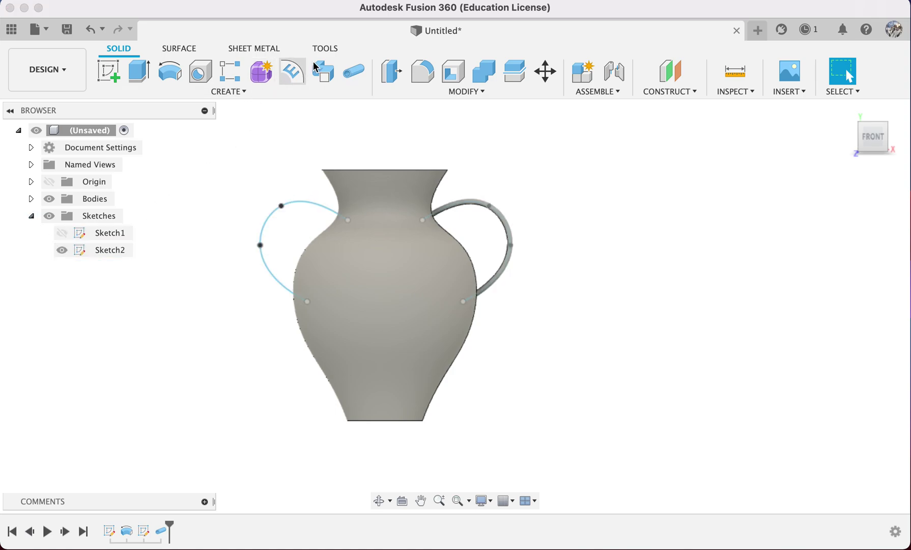
# Create a joined 2 mm circular pipe along the copied handle spline, and hide Sketch2
pyautogui.click(354, 73)
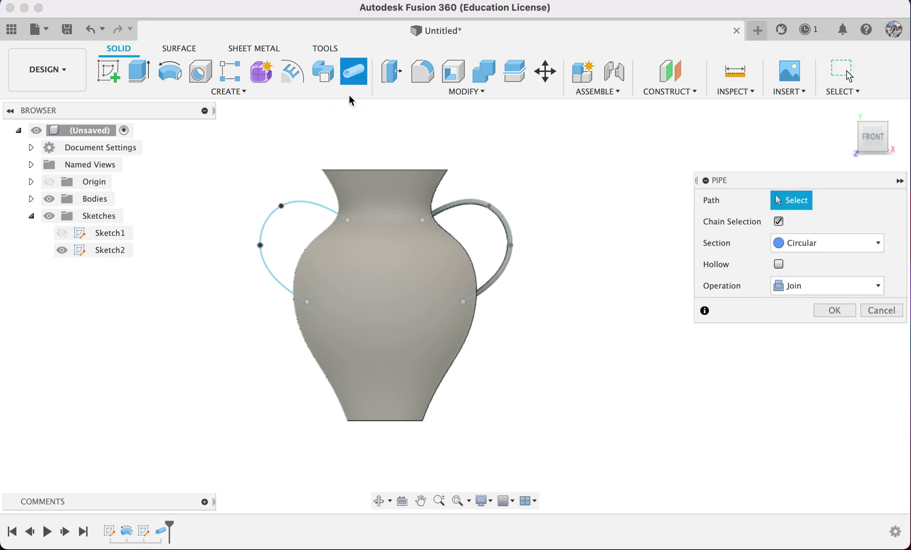
pyautogui.click(301, 202)
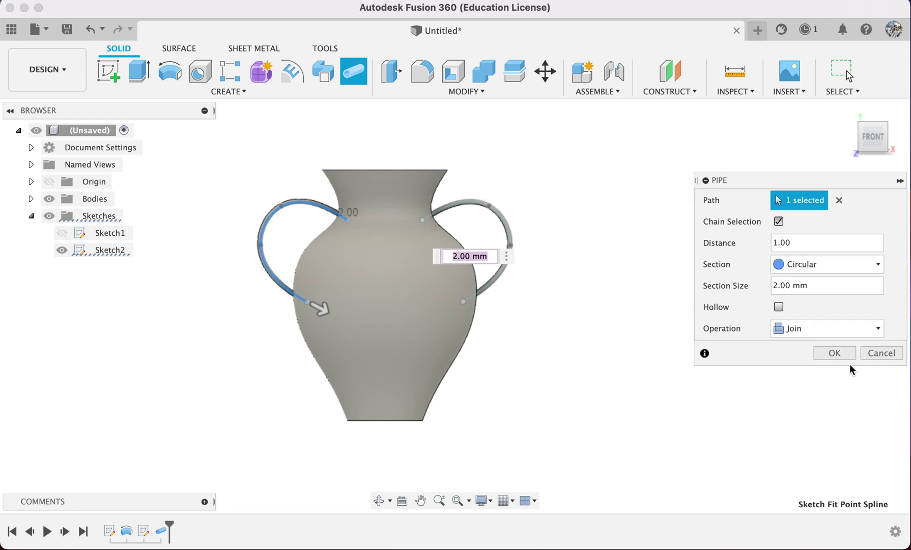
pyautogui.click(838, 356)
pyautogui.keyDown('shift'); pyautogui.moveTo(545, 244); pyautogui.dragTo(550, 265, button='middle'); pyautogui.keyUp('shift')
pyautogui.click(61, 250)
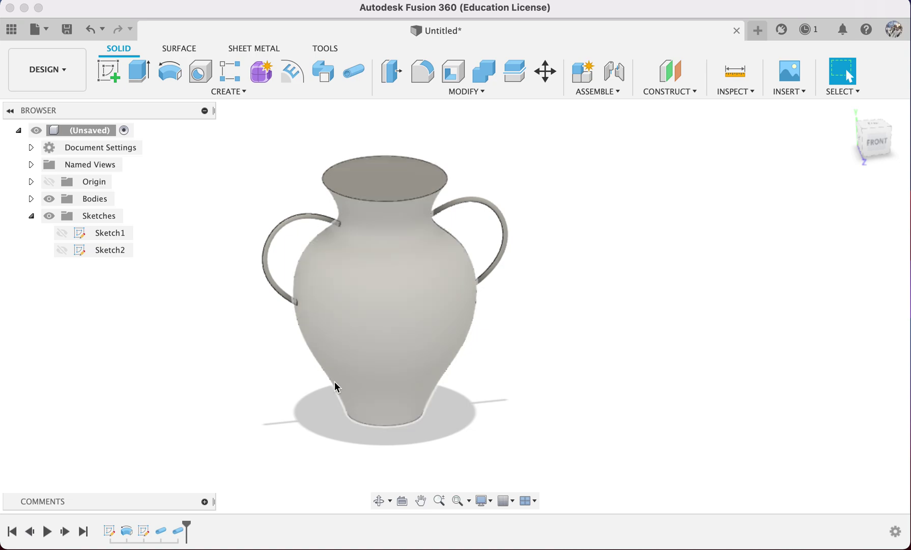
# Shell the vase with an outside thickness of 2 mm, removing its top face to open the mouth
pyautogui.click(454, 71)
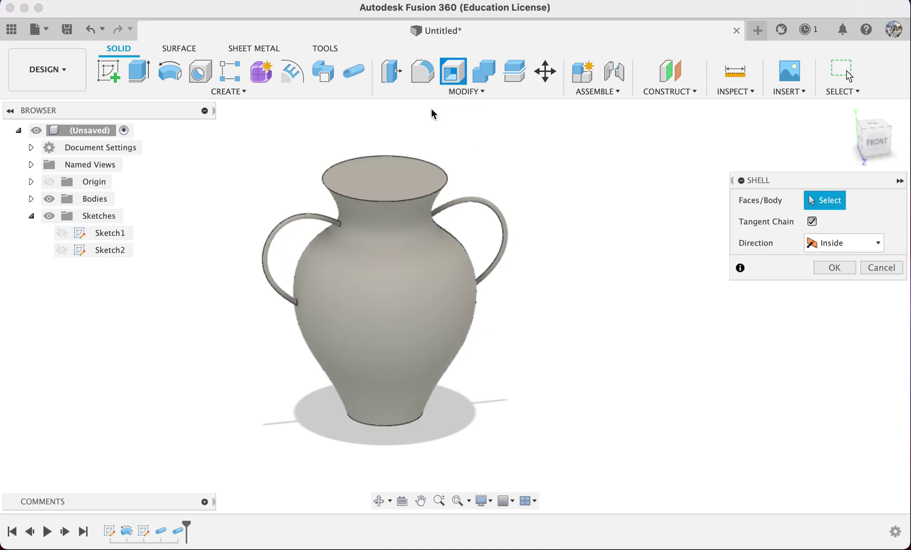
pyautogui.click(386, 179)
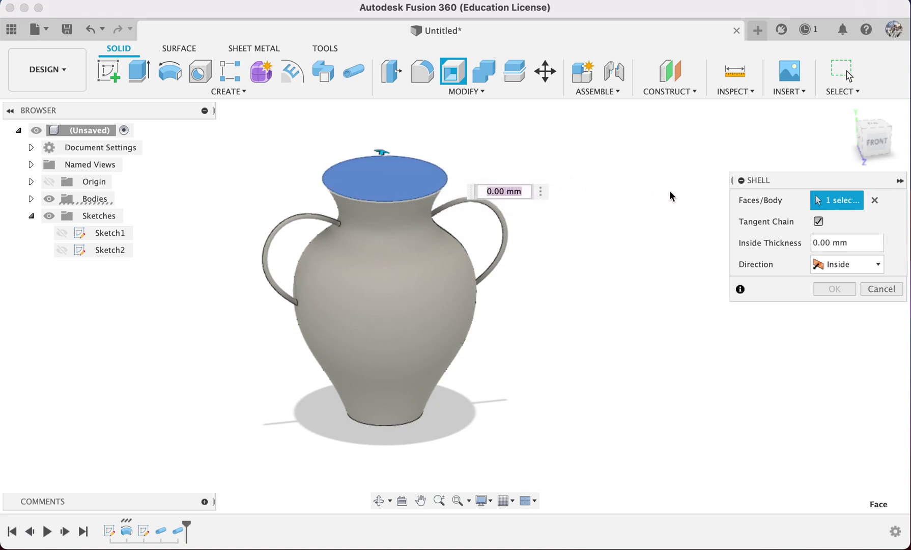
pyautogui.click(847, 266)
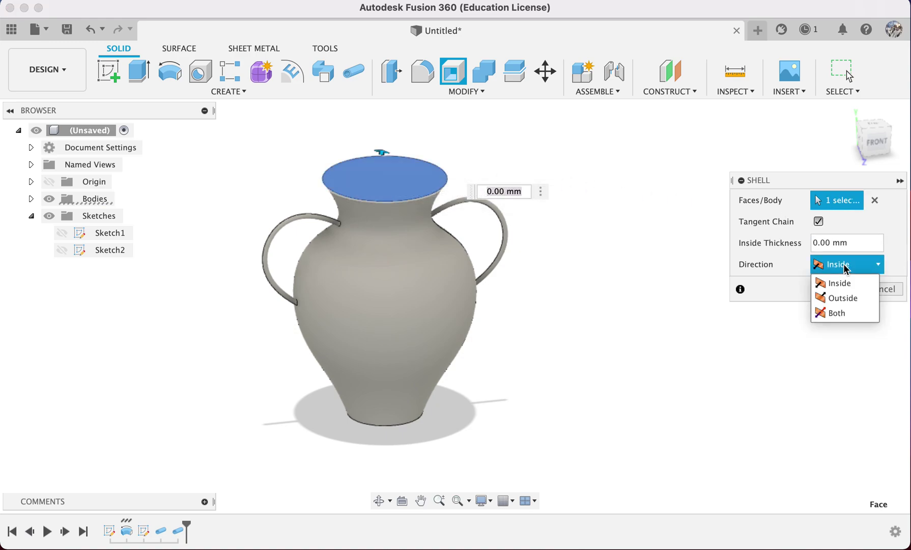
pyautogui.click(846, 298)
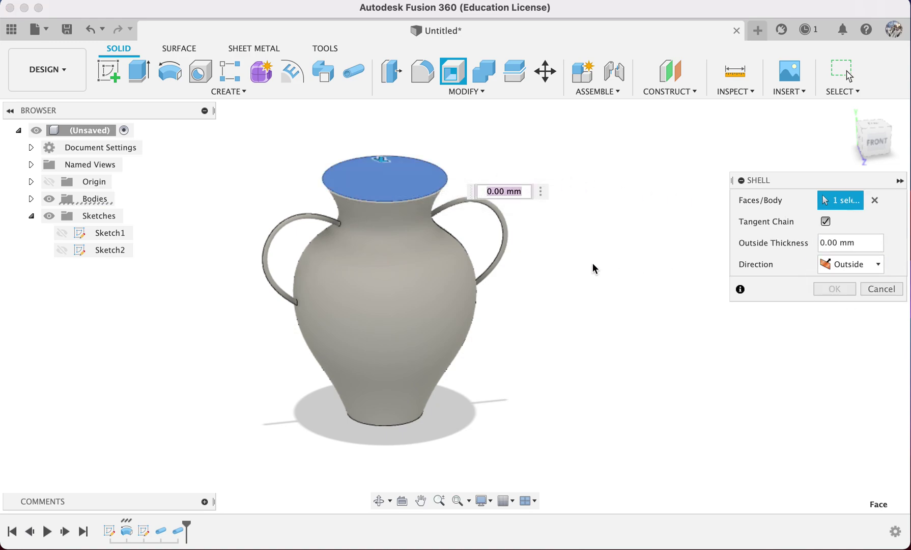
pyautogui.click(842, 243)
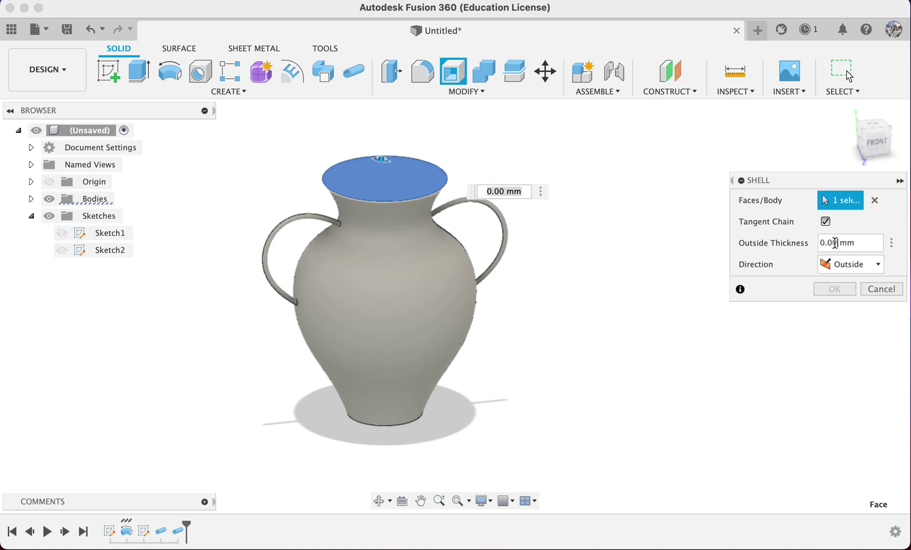
pyautogui.press('BackSpace')
pyautogui.press('BackSpace')
pyautogui.write('2')
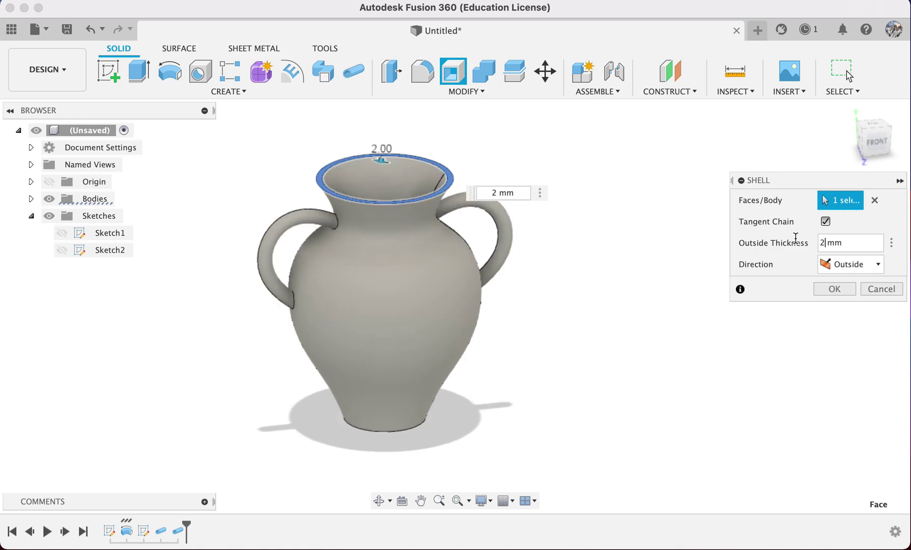
pyautogui.scroll(5, 258, 205)
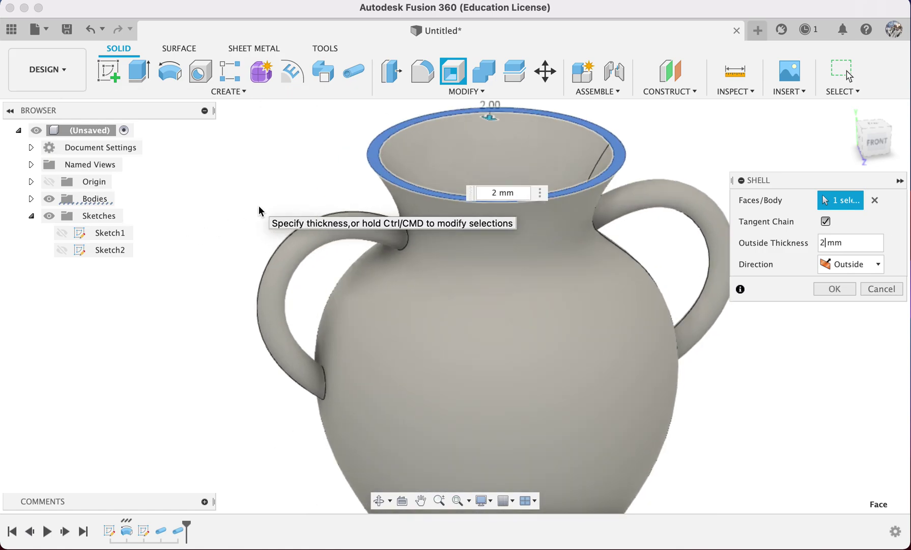
pyautogui.scroll(3, 258, 206)
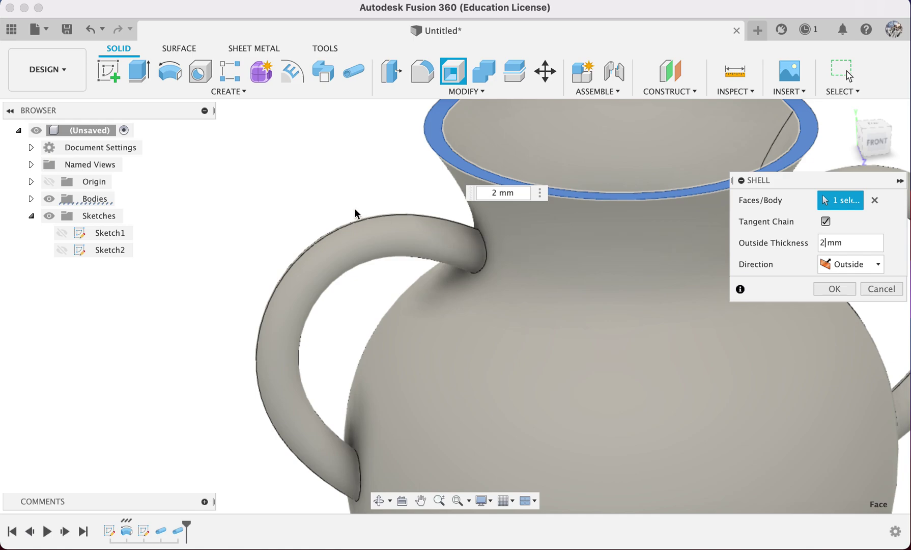
pyautogui.scroll(-3, 301, 244)
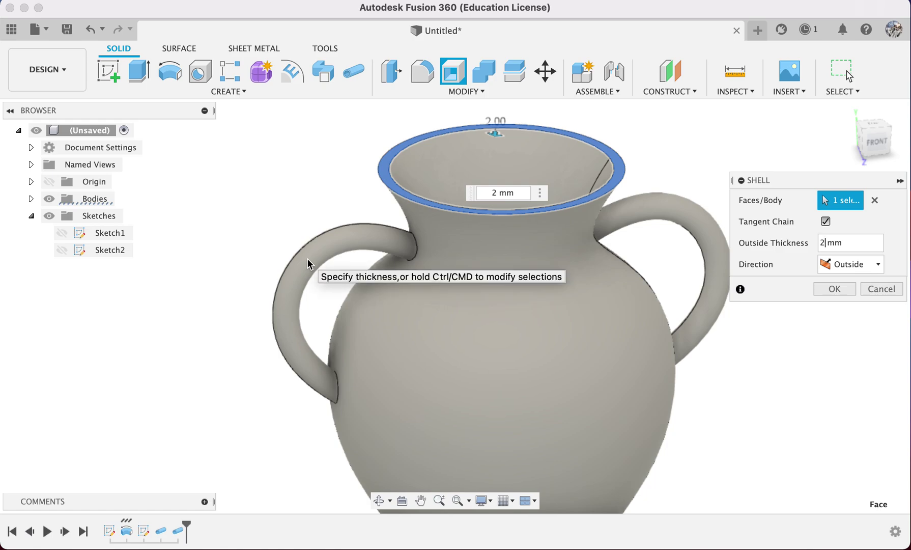
pyautogui.click(834, 288)
pyautogui.scroll(-5, 763, 366)
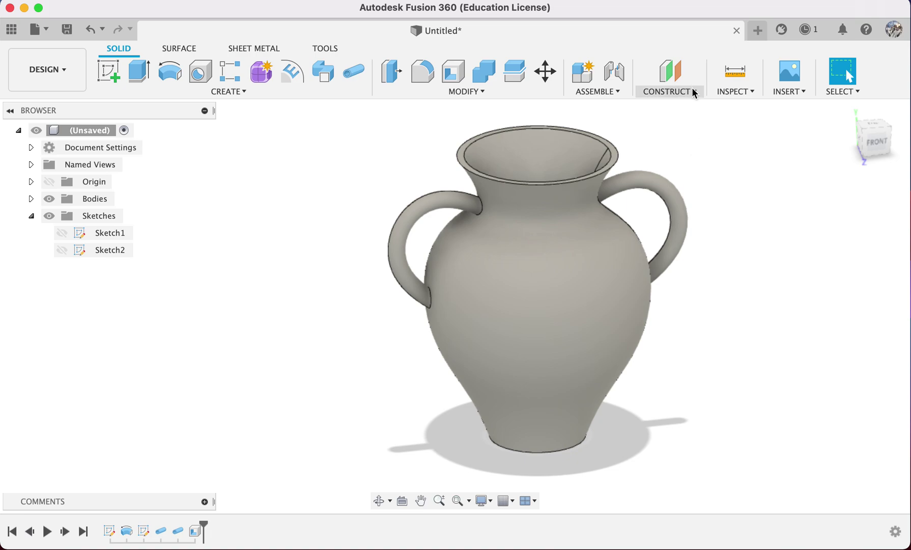
# Examine the vase walls and hollow handles with a section analysis on the XY plane, and discard the analysis
pyautogui.click(721, 90)
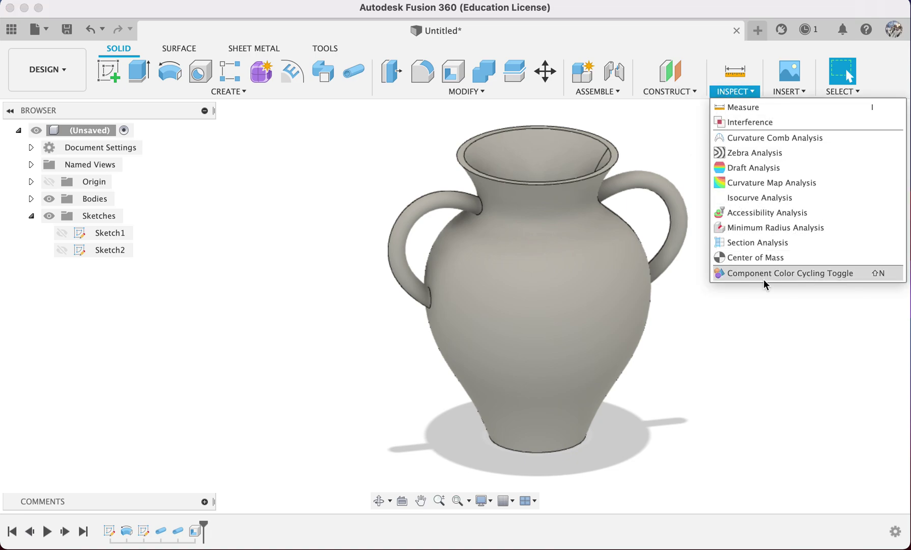
pyautogui.click(772, 244)
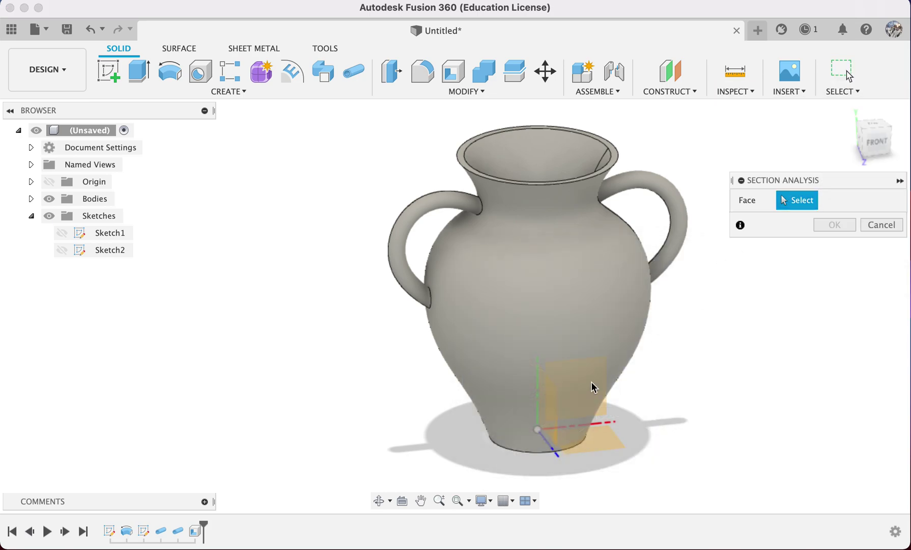
pyautogui.click(588, 383)
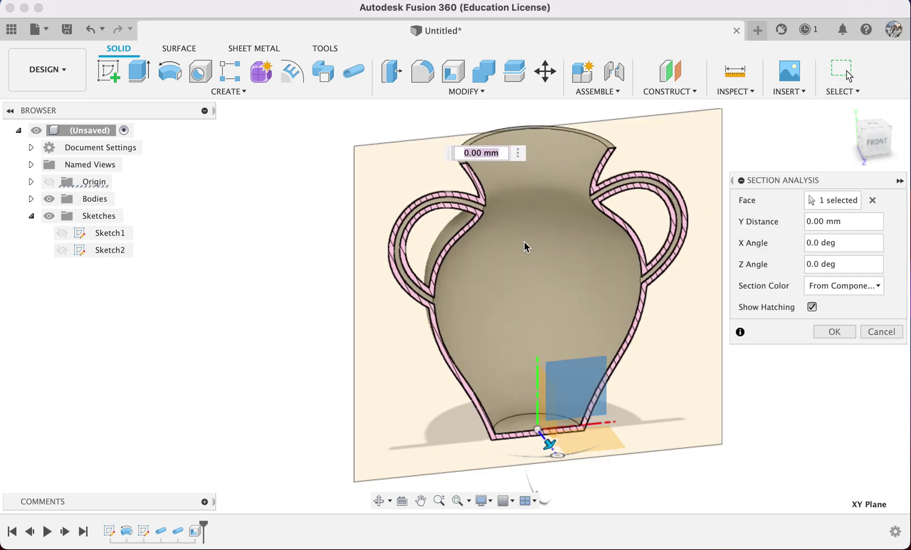
pyautogui.scroll(5, 524, 243)
pyautogui.scroll(-4, 524, 241)
pyautogui.scroll(6, 433, 216)
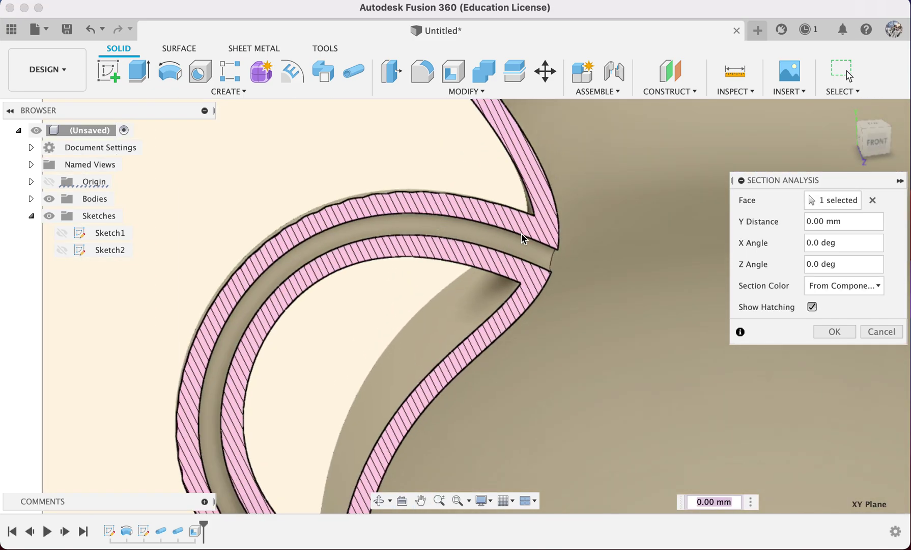
pyautogui.scroll(-5, 491, 252)
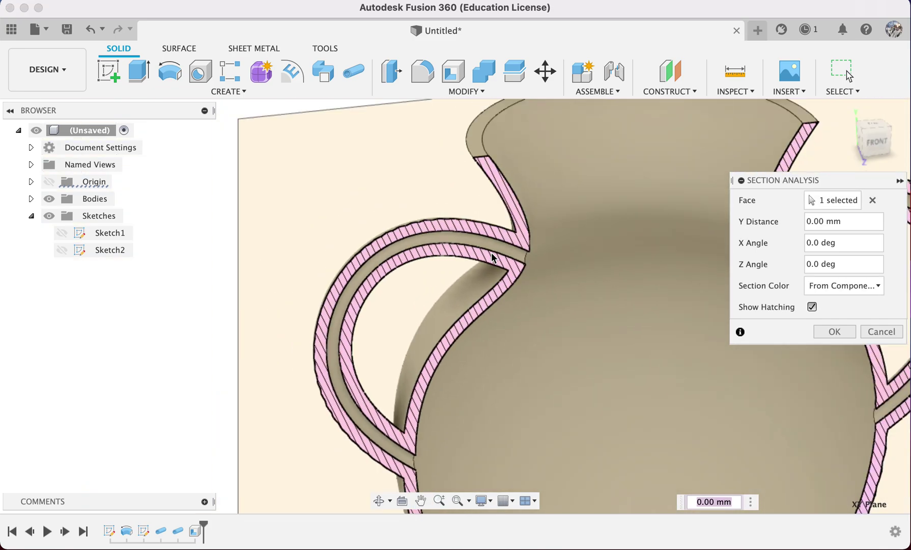
pyautogui.click(883, 332)
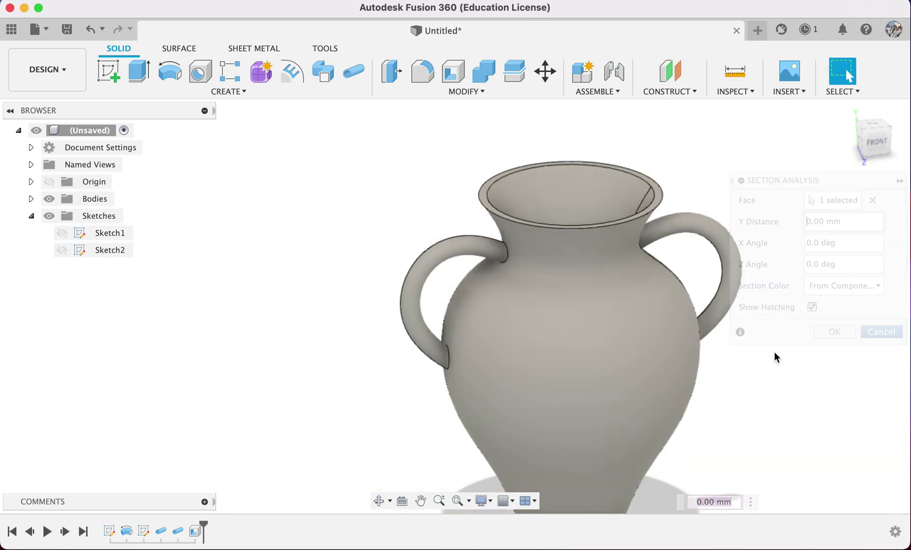
pyautogui.scroll(3, 738, 352)
pyautogui.moveTo(615, 348); pyautogui.dragTo(553, 329, button='middle')
pyautogui.scroll(3, 552, 329)
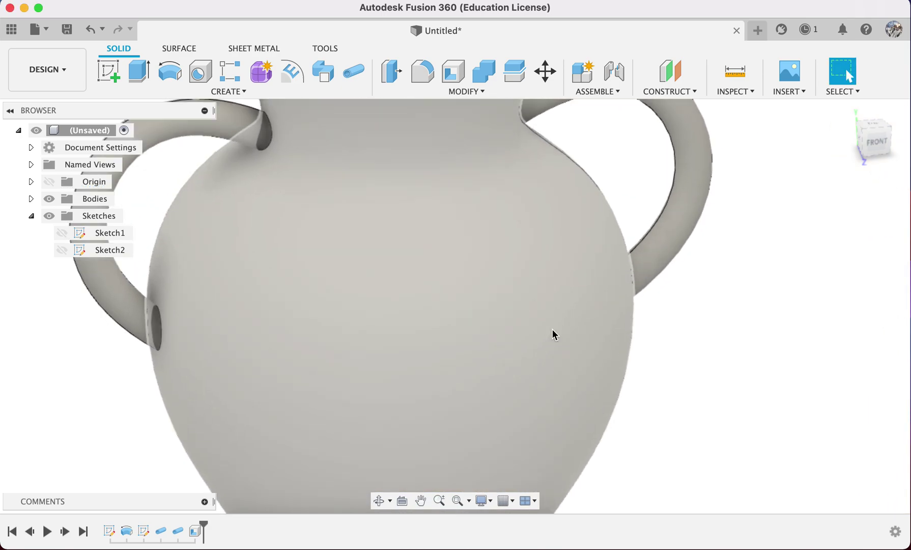
pyautogui.scroll(-5, 552, 329)
pyautogui.press('F6')
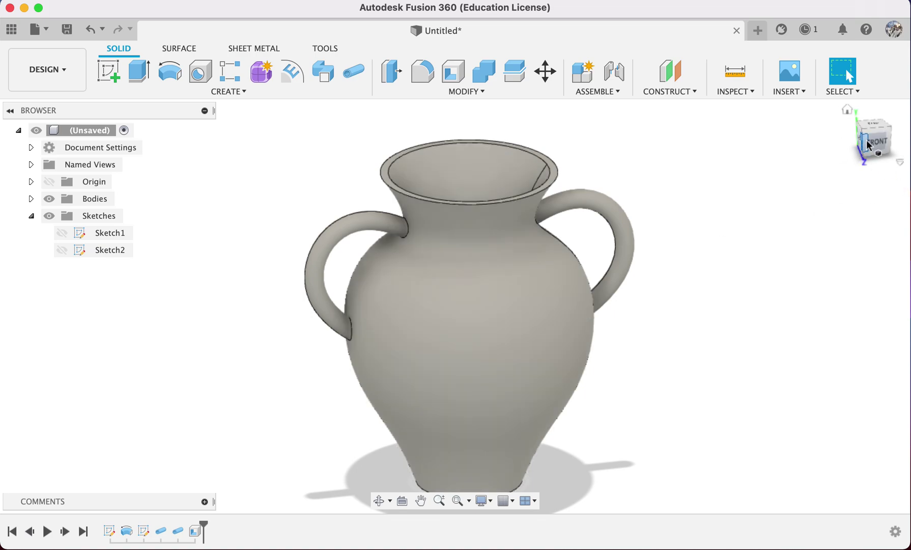
# Create a construction plane offset 80 mm from the XY plane, in front of the vase
pyautogui.click(876, 142)
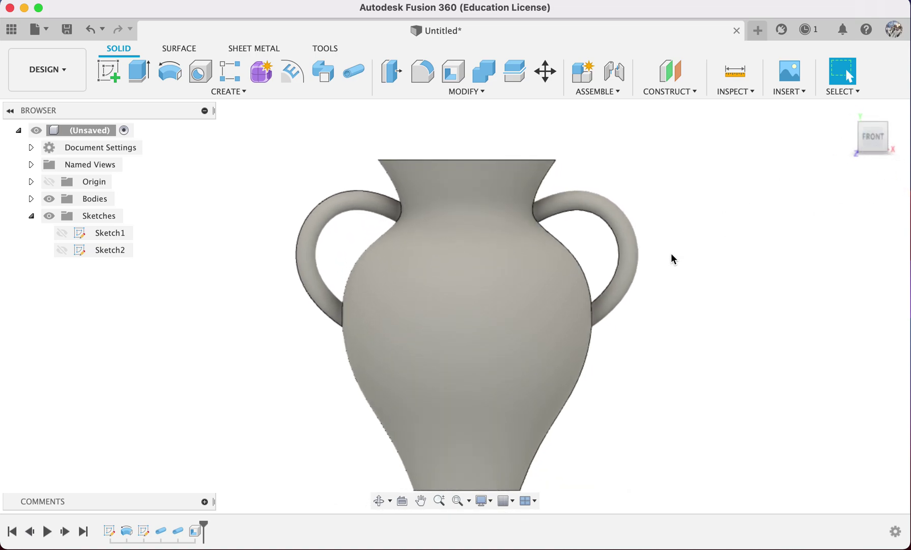
pyautogui.scroll(3, 671, 254)
pyautogui.scroll(-4, 672, 254)
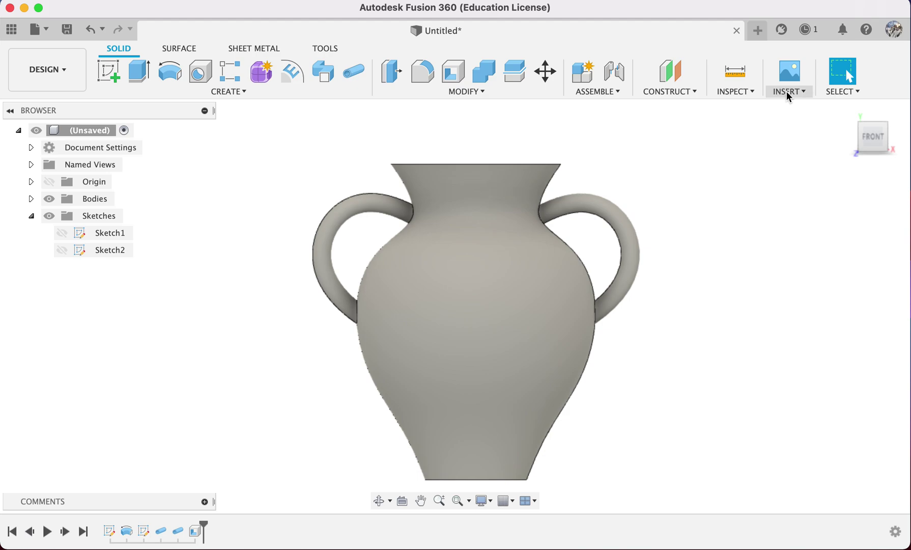
pyautogui.click(664, 94)
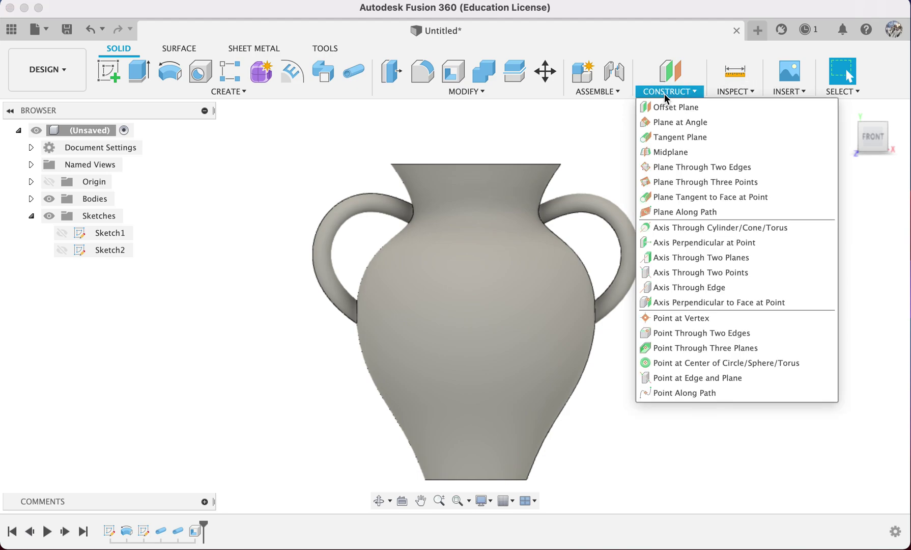
pyautogui.click(668, 108)
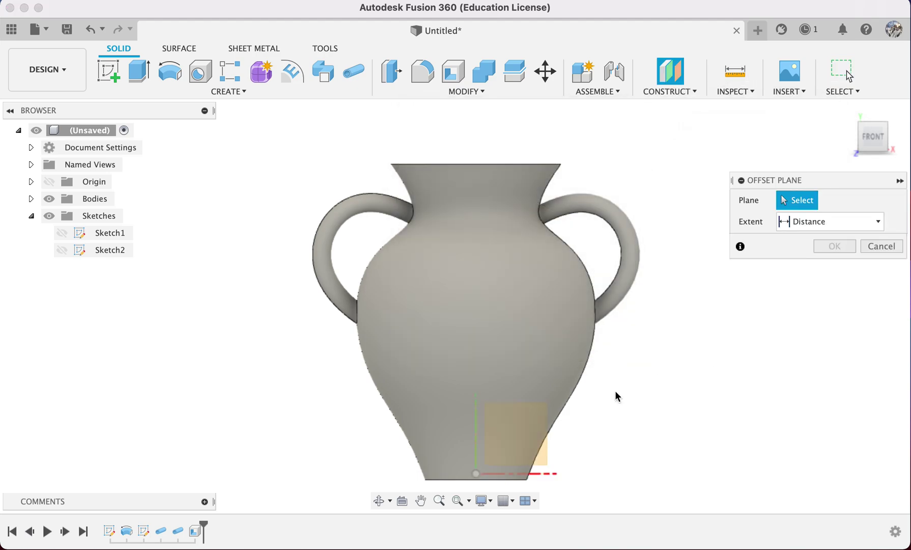
pyautogui.click(532, 439)
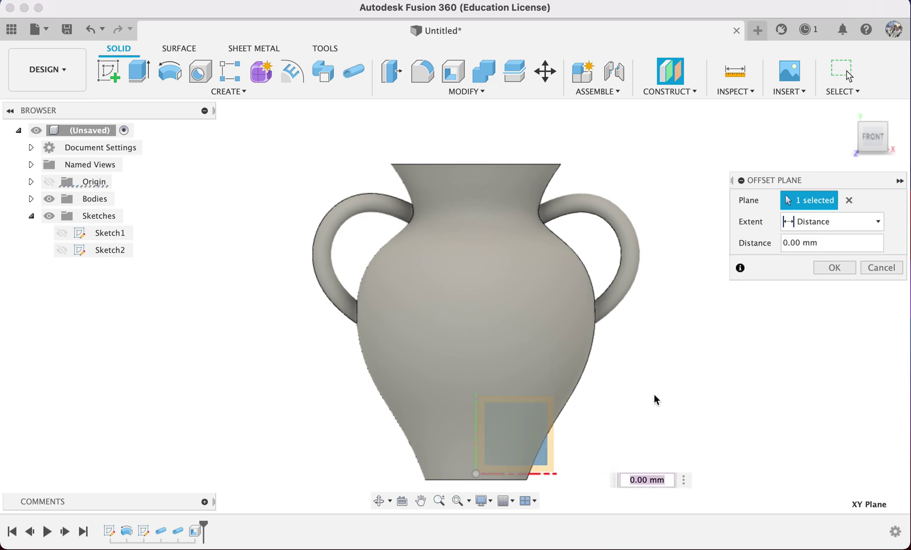
pyautogui.keyDown('shift'); pyautogui.moveTo(655, 396); pyautogui.dragTo(715, 425, button='middle'); pyautogui.keyUp('shift')
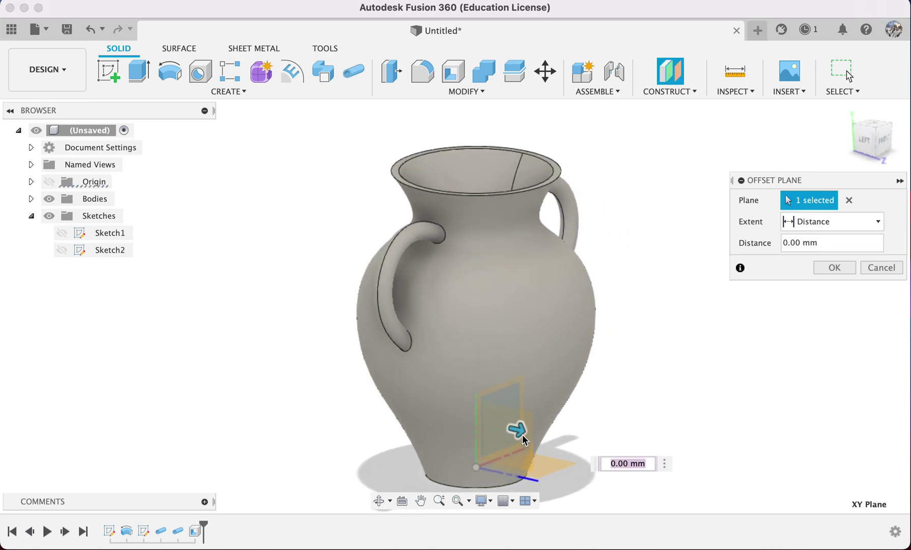
pyautogui.moveTo(522, 434); pyautogui.dragTo(710, 471)
pyautogui.moveTo(701, 458); pyautogui.dragTo(598, 409, button='middle')
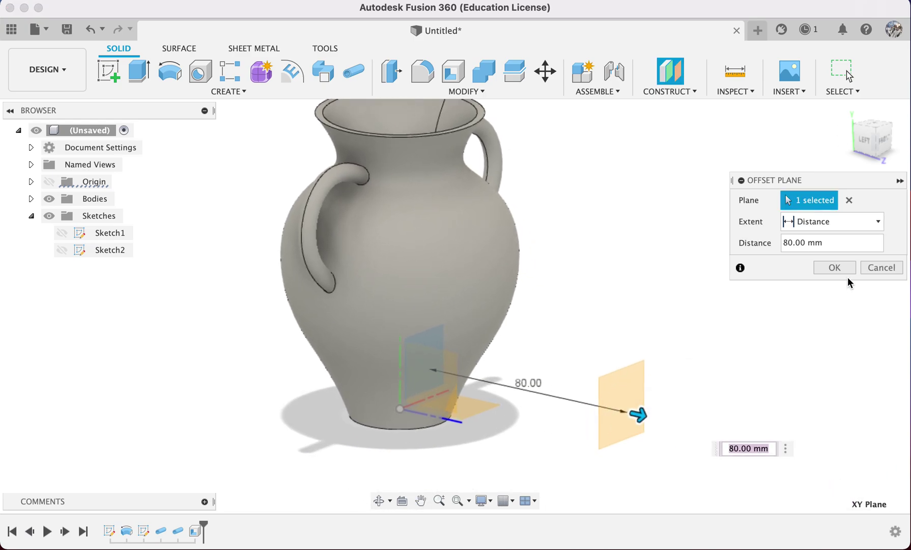
pyautogui.click(835, 267)
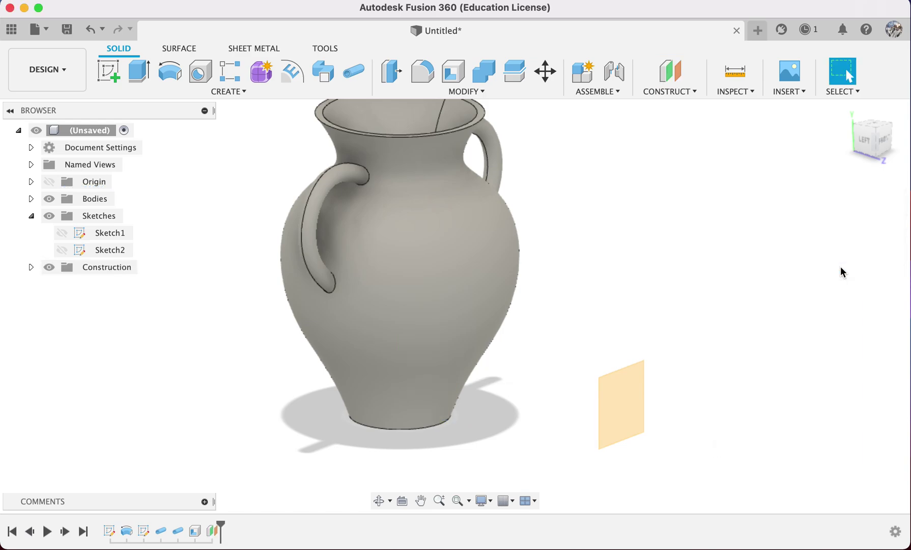
# Insert the cat silhouette SVG from the desktop's Fusion 360 Sim folder onto the offset construction plane
pyautogui.click(625, 388)
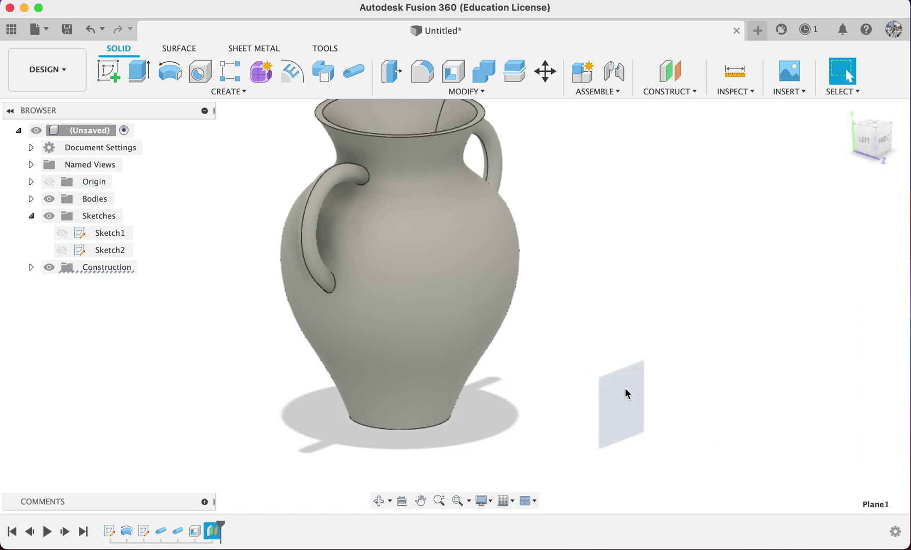
pyautogui.click(801, 92)
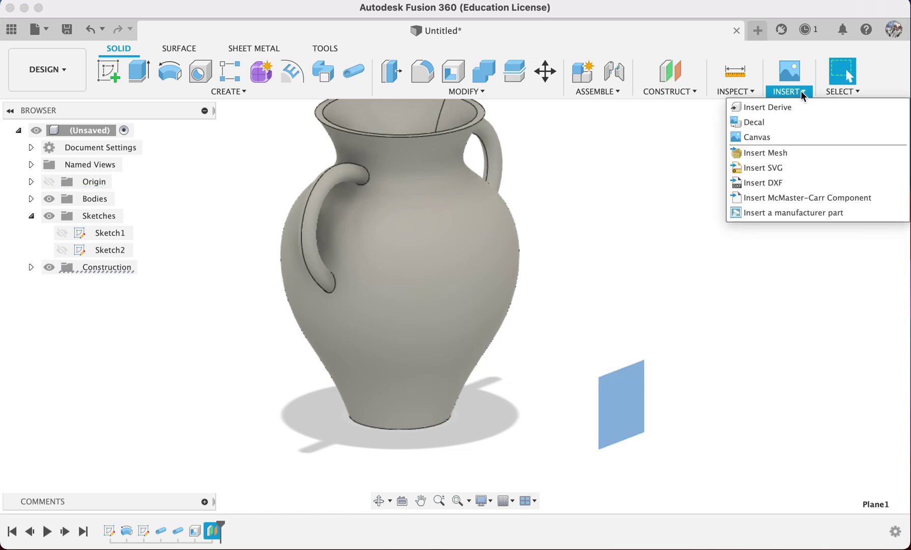
pyautogui.click(768, 168)
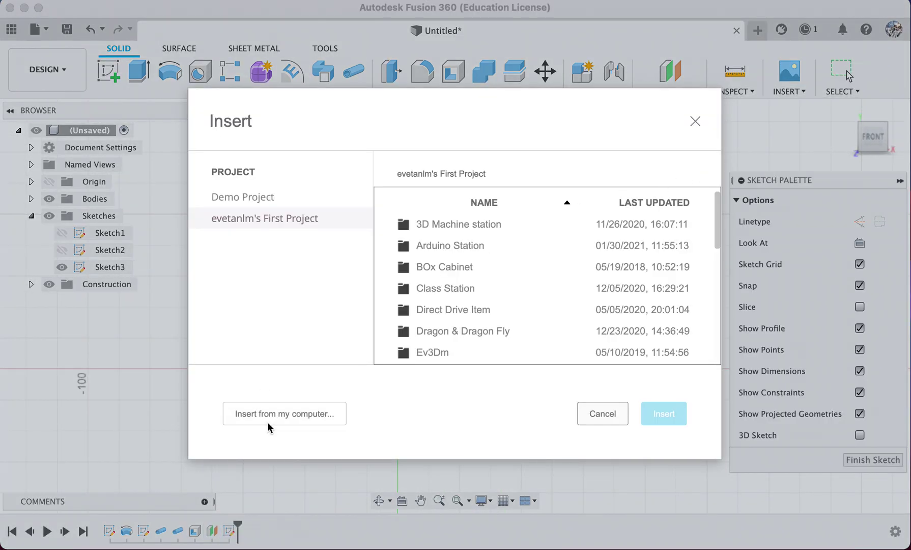
pyautogui.click(277, 413)
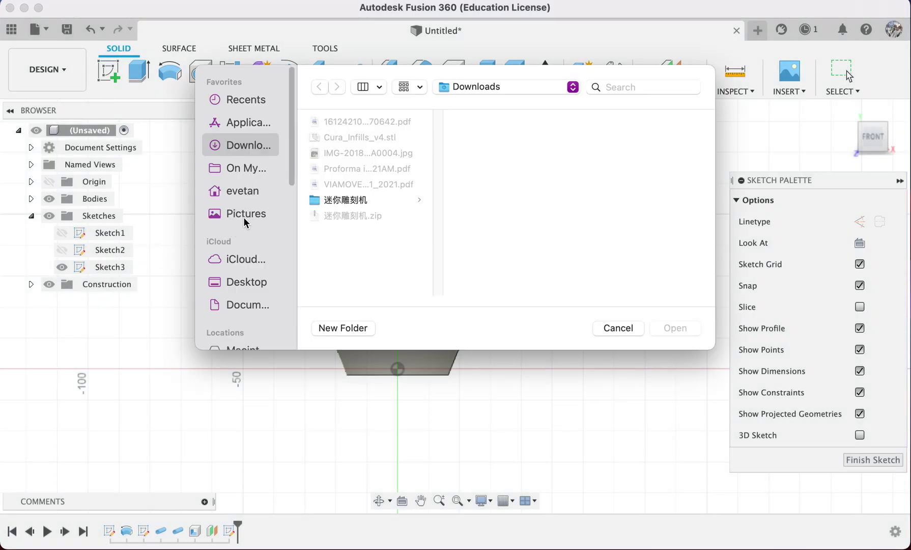
pyautogui.click(256, 285)
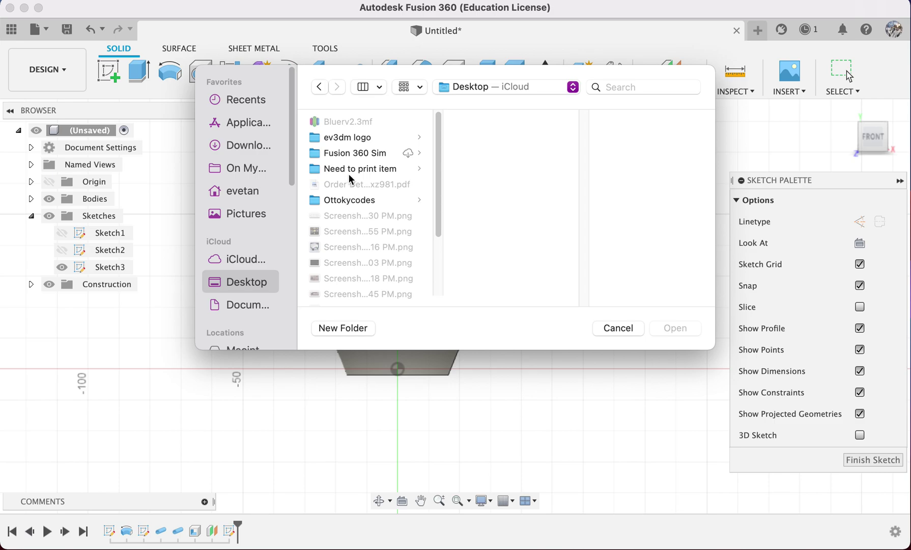
pyautogui.click(352, 155)
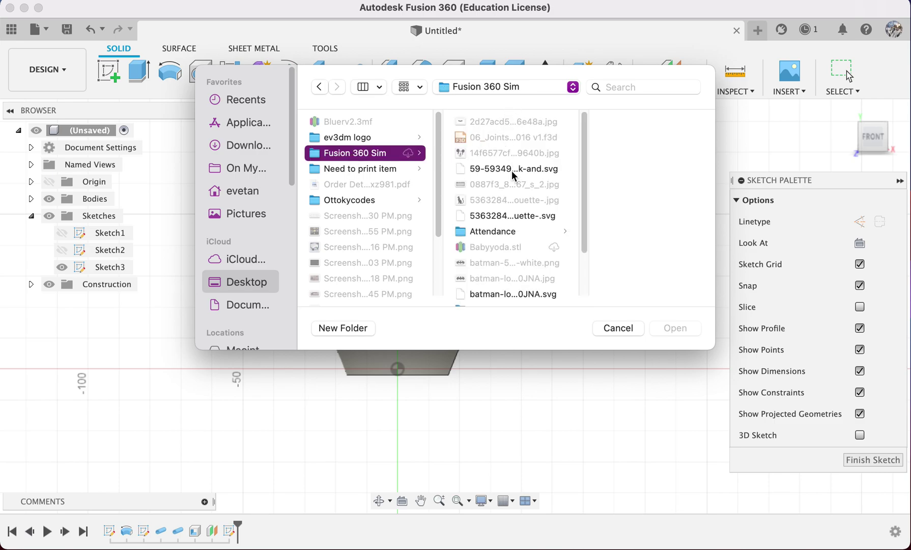
pyautogui.click(509, 216)
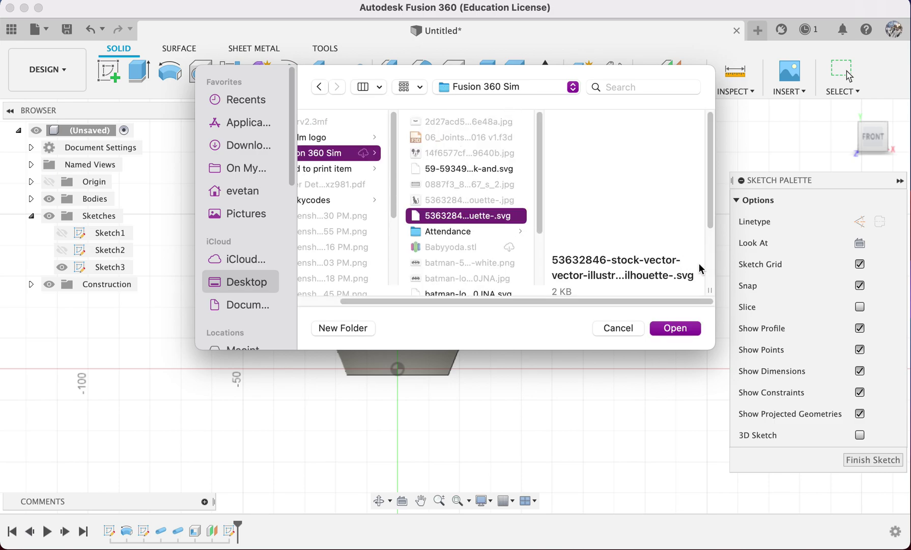
pyautogui.click(684, 329)
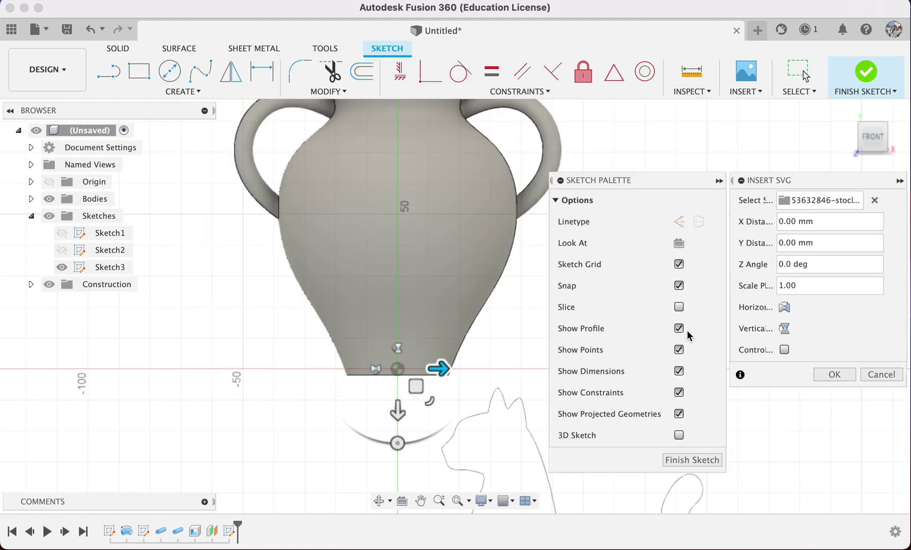
# Shrink the inserted cat outline and place it over the vase's belly, at X distance 21.835 mm and Y distance 13.136 mm
pyautogui.scroll(-5, 470, 345)
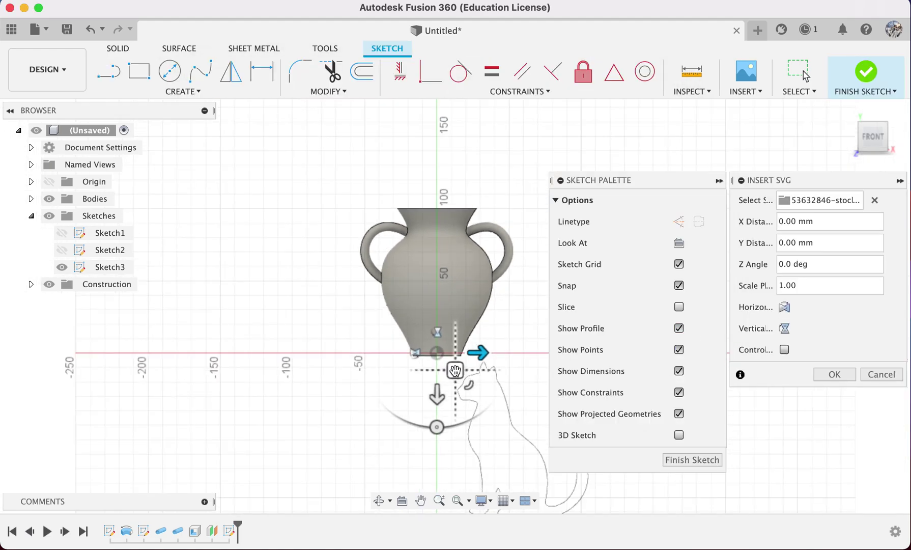
pyautogui.moveTo(456, 370); pyautogui.dragTo(417, 258)
pyautogui.scroll(5, 417, 257)
pyautogui.scroll(2, 417, 258)
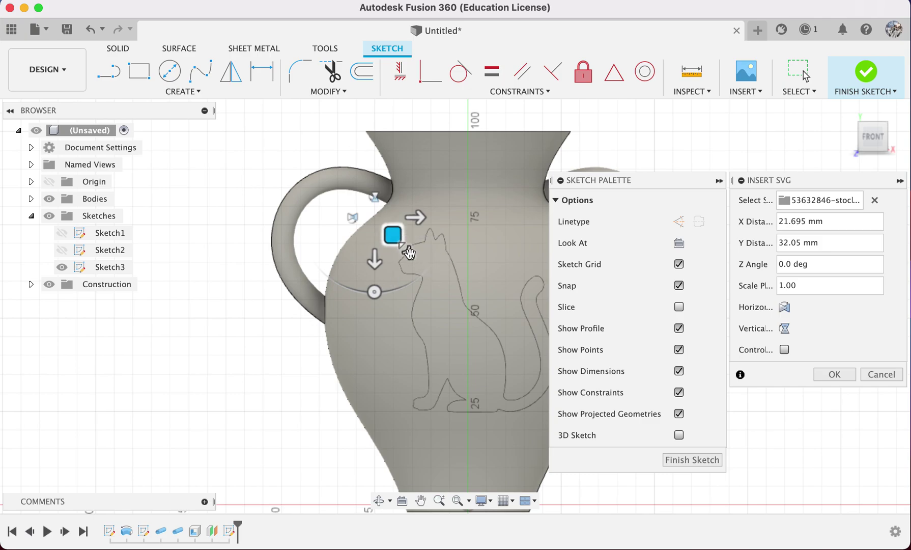
pyautogui.moveTo(407, 249); pyautogui.dragTo(470, 285)
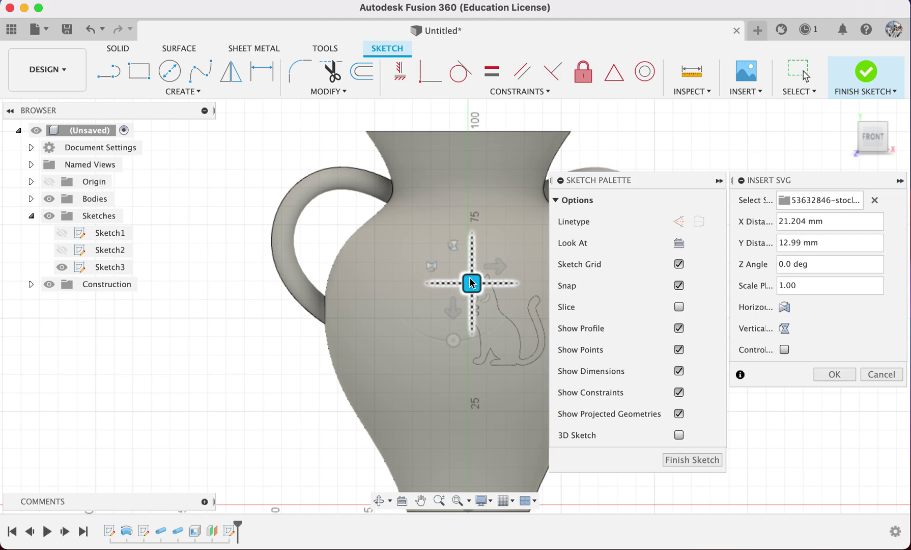
pyautogui.scroll(3, 470, 279)
pyautogui.scroll(3, 434, 265)
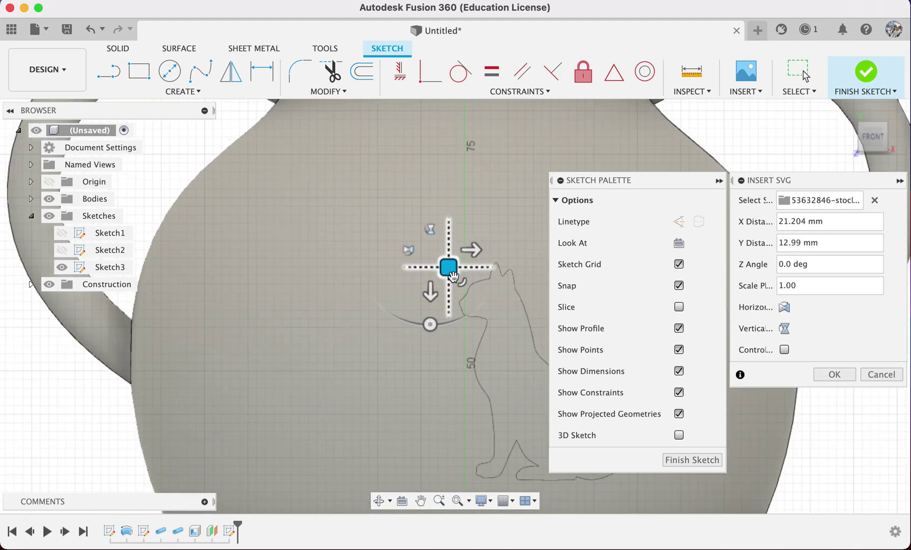
pyautogui.moveTo(436, 249); pyautogui.dragTo(445, 254)
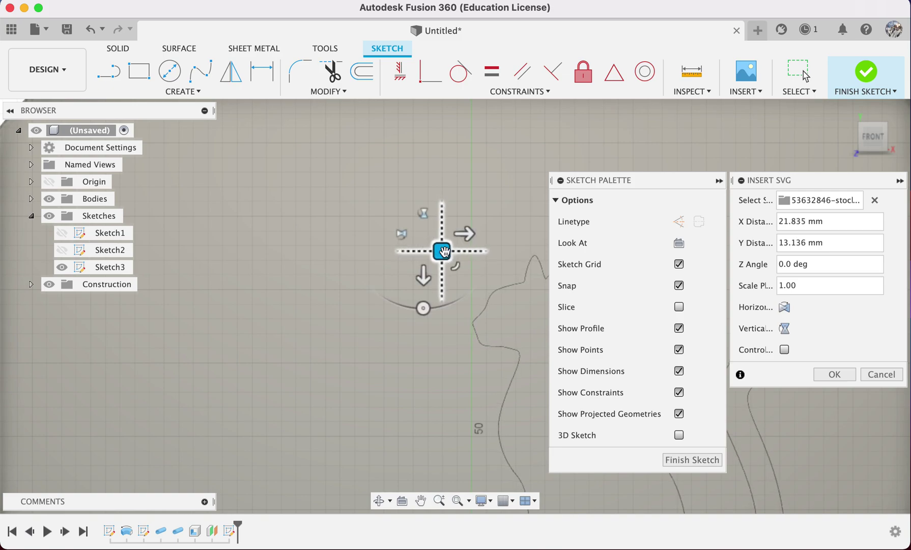
pyautogui.scroll(3, 445, 252)
pyautogui.scroll(-5, 445, 252)
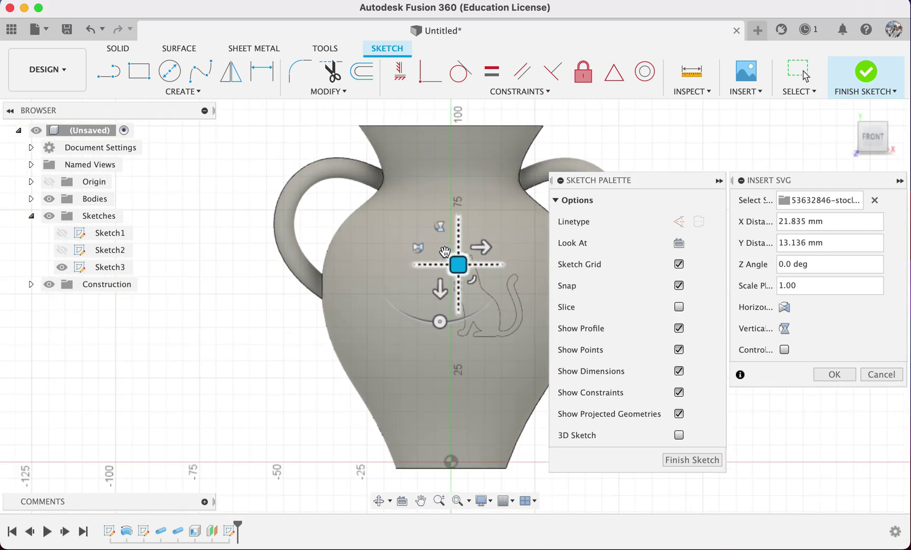
pyautogui.click(834, 374)
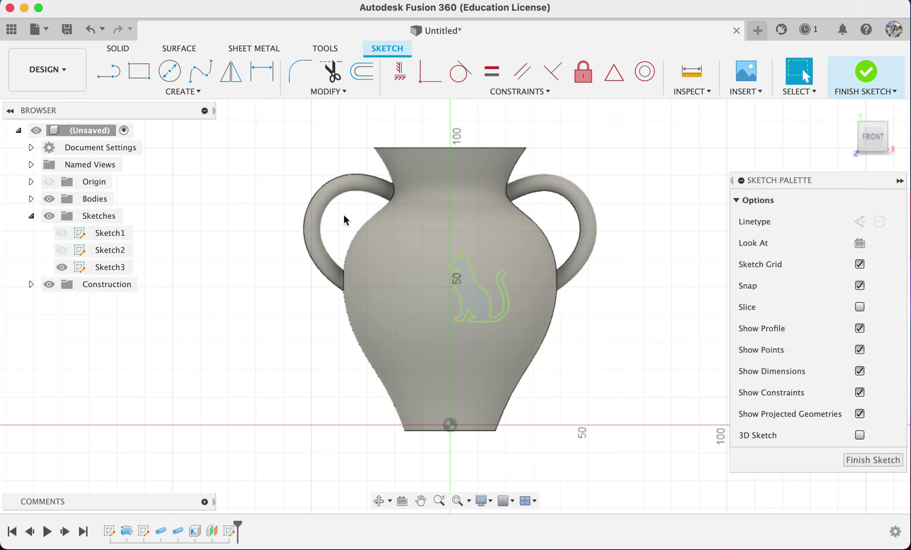
# Duplicate the whole cat outline, move the copy -30 mm in X and rotate it 180° about Y
pyautogui.moveTo(344, 220); pyautogui.dragTo(528, 357)
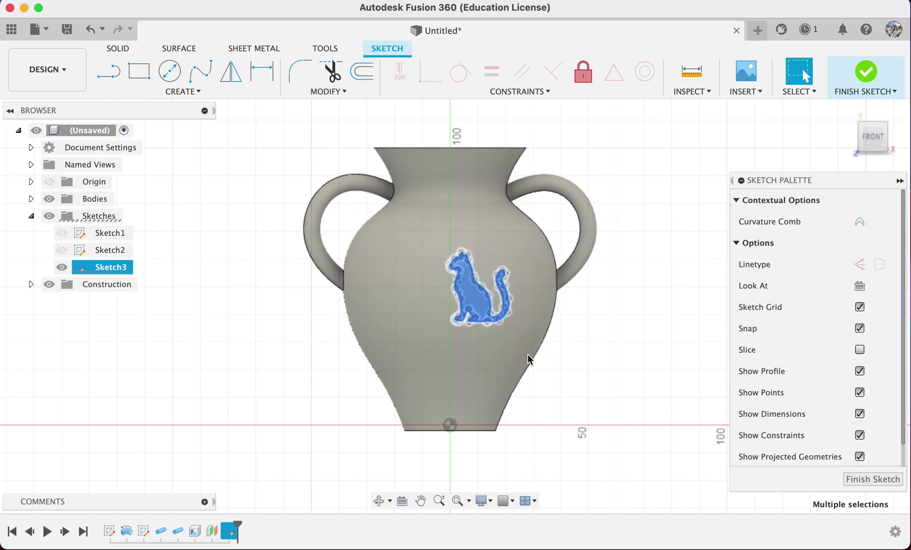
pyautogui.press('m')
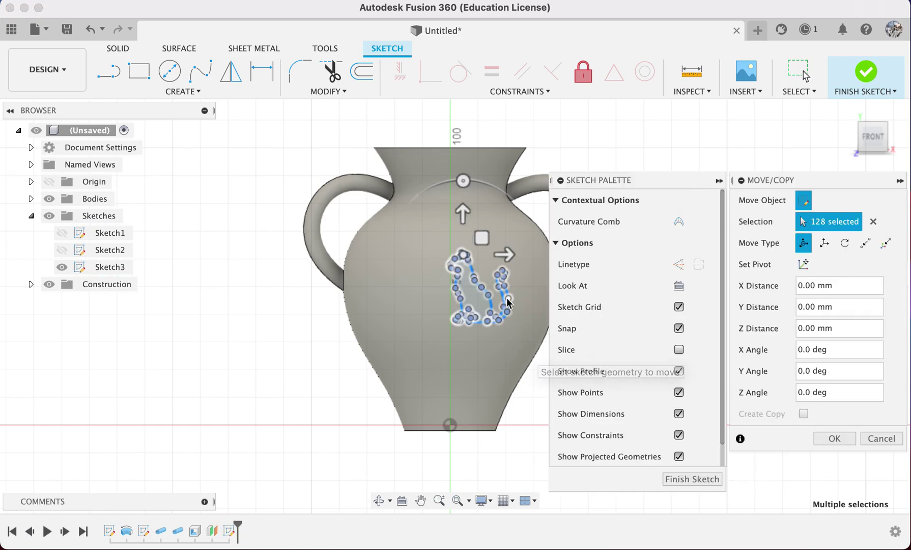
pyautogui.moveTo(504, 255); pyautogui.dragTo(421, 254)
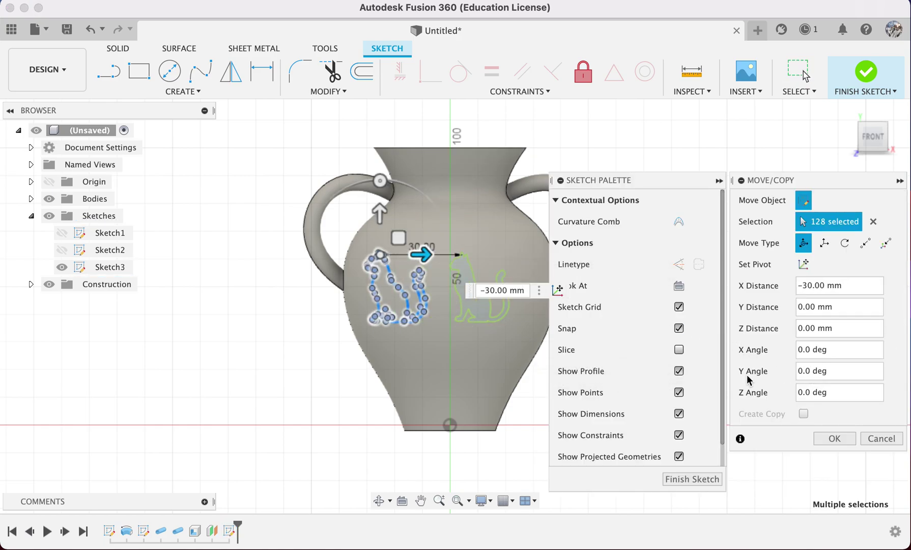
pyautogui.press('BackSpace')
pyautogui.press('BackSpace')
pyautogui.press('BackSpace')
pyautogui.write('180')
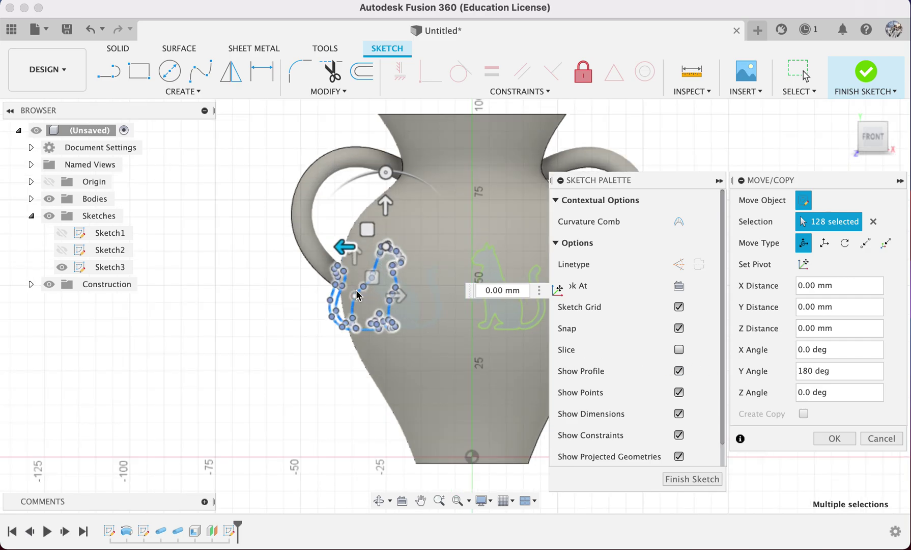
# Shift the flipped cat copy by an X distance of -20 mm so the two cats face each other nose to nose
pyautogui.scroll(3, 345, 243)
pyautogui.moveTo(354, 240)
pyautogui.mouseDown()
pyautogui.moveTo(464, 236)
pyautogui.moveTo(436, 236)
pyautogui.mouseUp()
pyautogui.scroll(5, 543, 275)
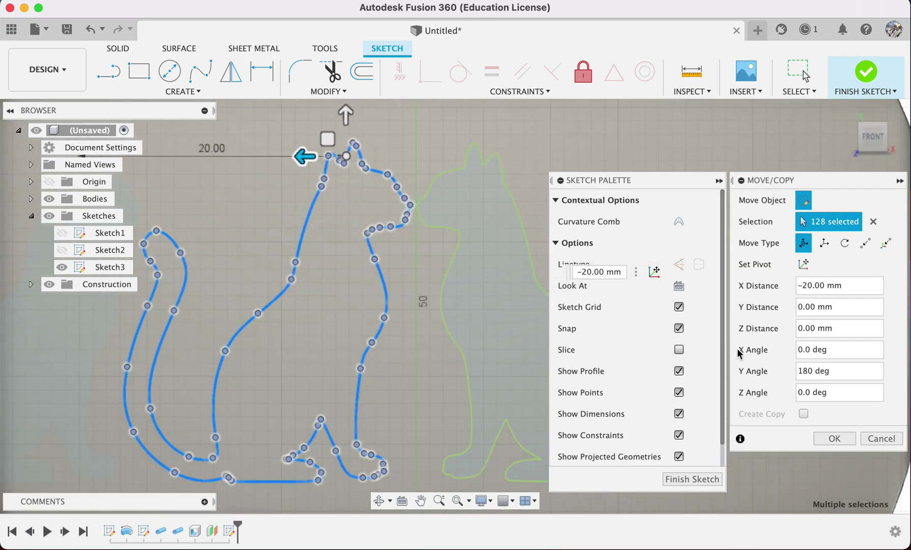
pyautogui.click(835, 439)
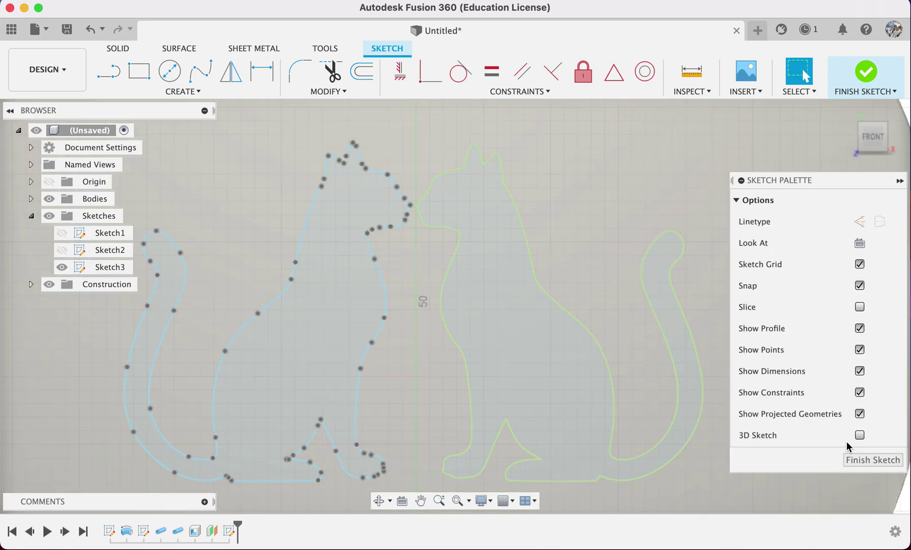
pyautogui.scroll(-8, 485, 355)
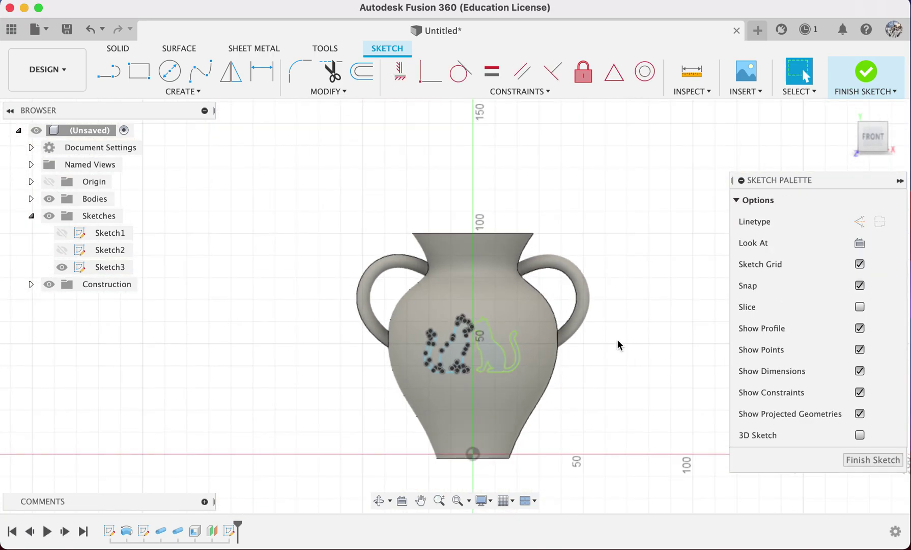
# Duplicate the vase body in place without moving the copy, and hide the original Body1
pyautogui.click(31, 215)
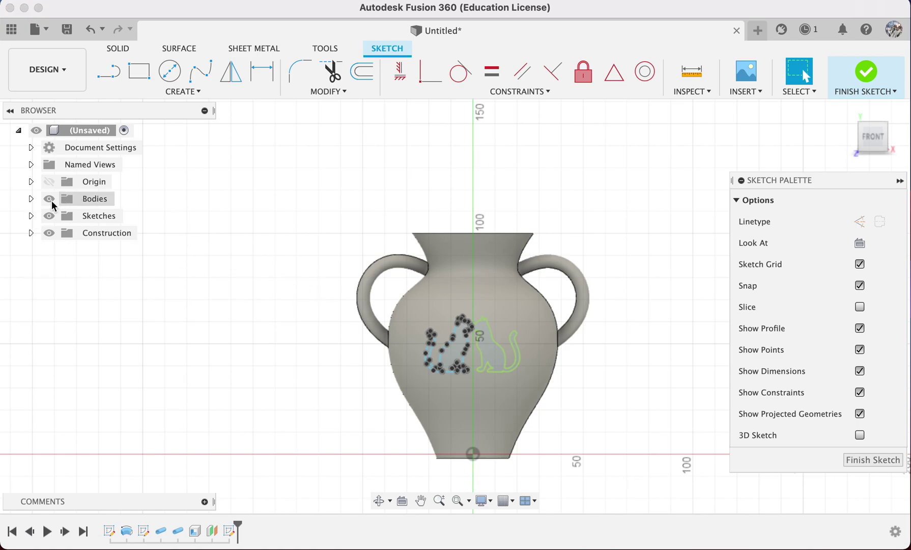
pyautogui.click(31, 198)
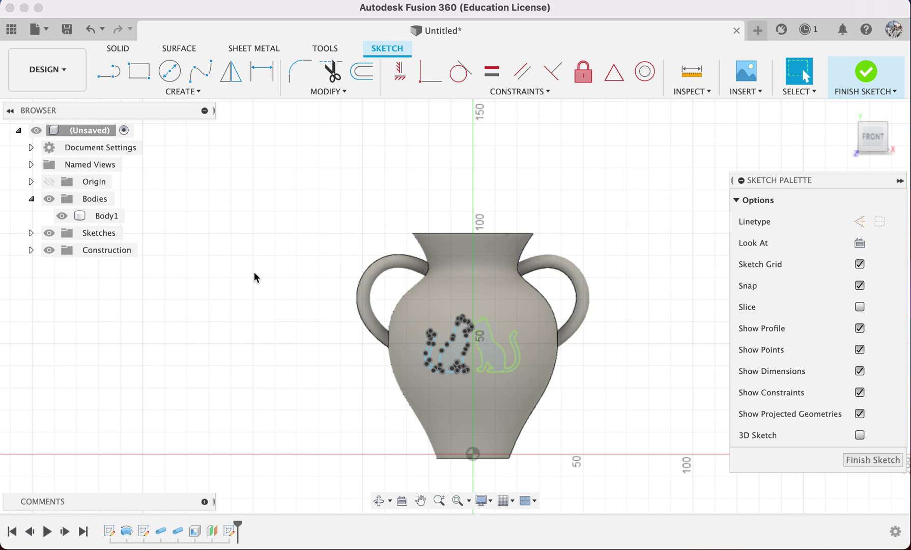
pyautogui.keyDown('shift'); pyautogui.moveTo(254, 277); pyautogui.dragTo(281, 297, button='middle'); pyautogui.keyUp('shift')
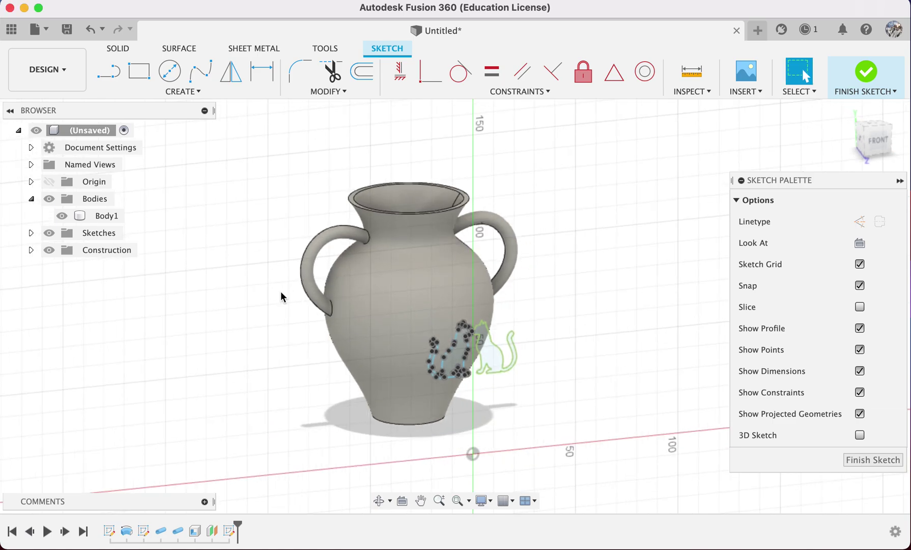
pyautogui.click(107, 216)
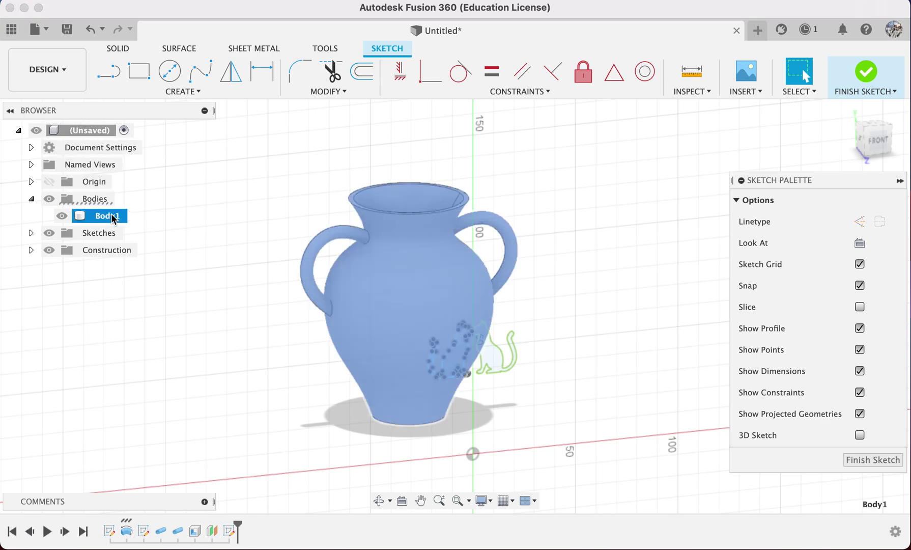
pyautogui.hotkey('ctrl', 'v')
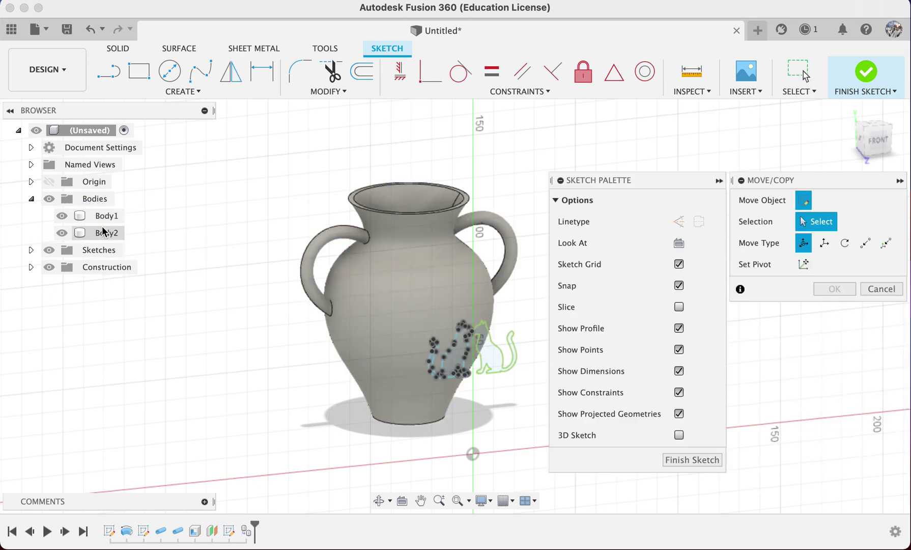
pyautogui.click(881, 289)
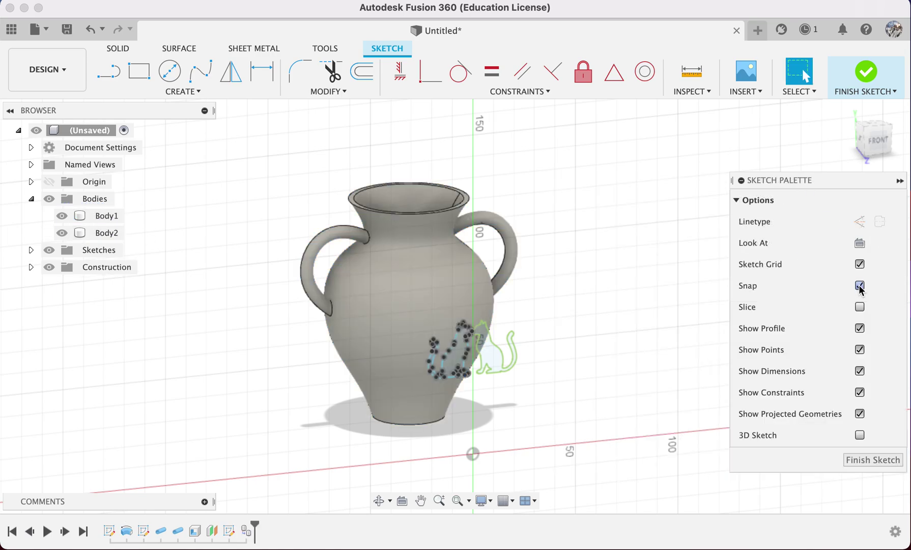
pyautogui.click(57, 216)
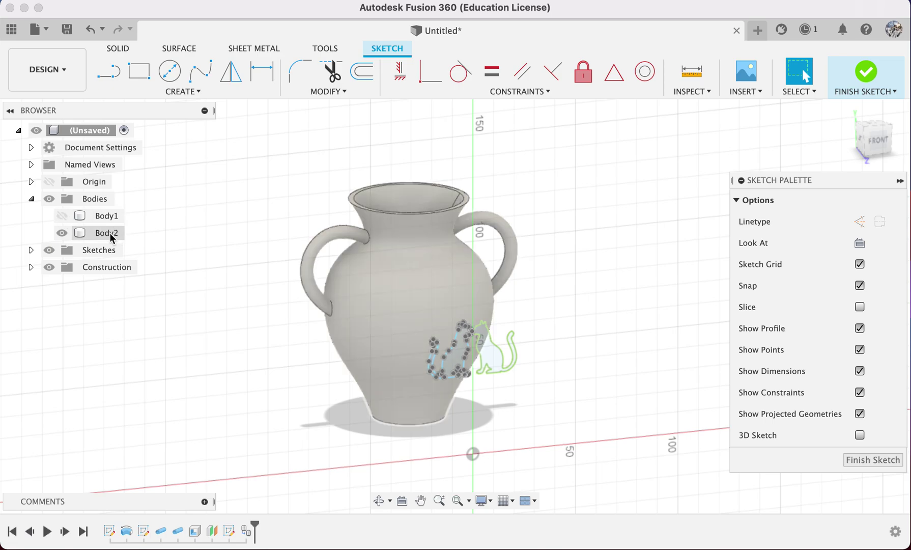
pyautogui.click(107, 233)
pyautogui.scroll(5, 415, 273)
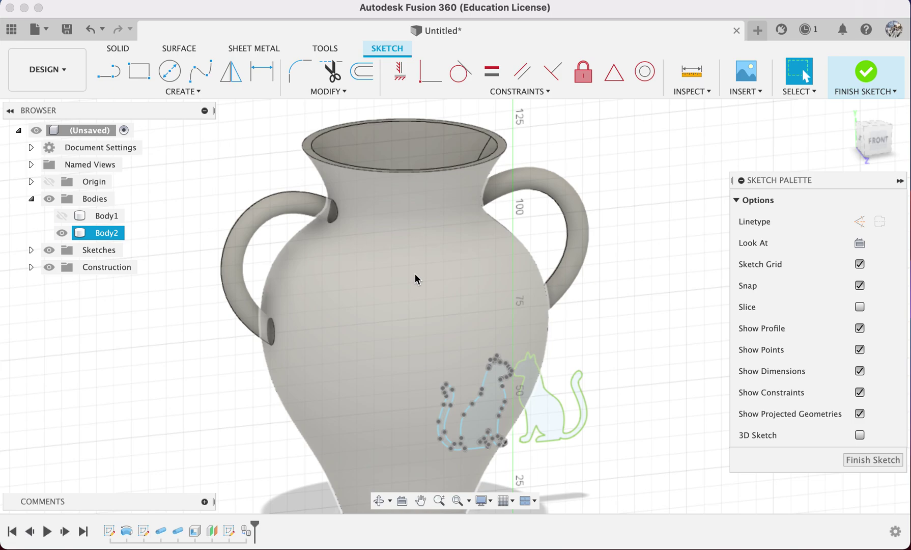
pyautogui.click(244, 114)
# Extrude both cat profiles -80 mm through the vase copy with the Intersect operation, keeping only the curved cat shapes
pyautogui.click(118, 49)
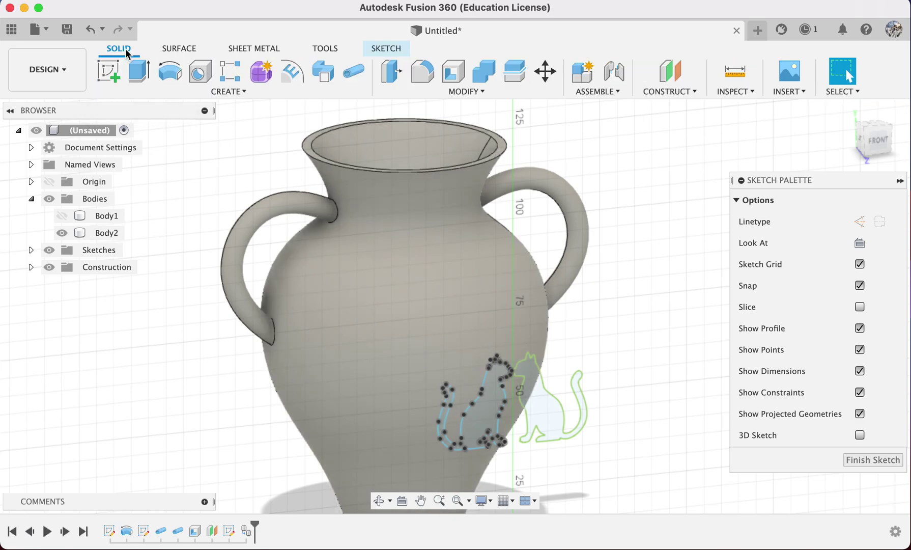
pyautogui.click(140, 76)
pyautogui.click(474, 413)
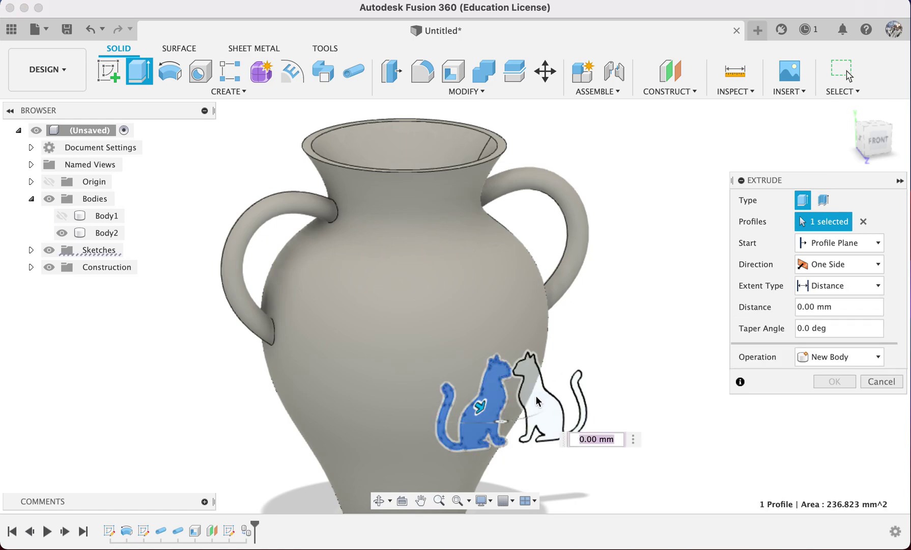
pyautogui.click(544, 428)
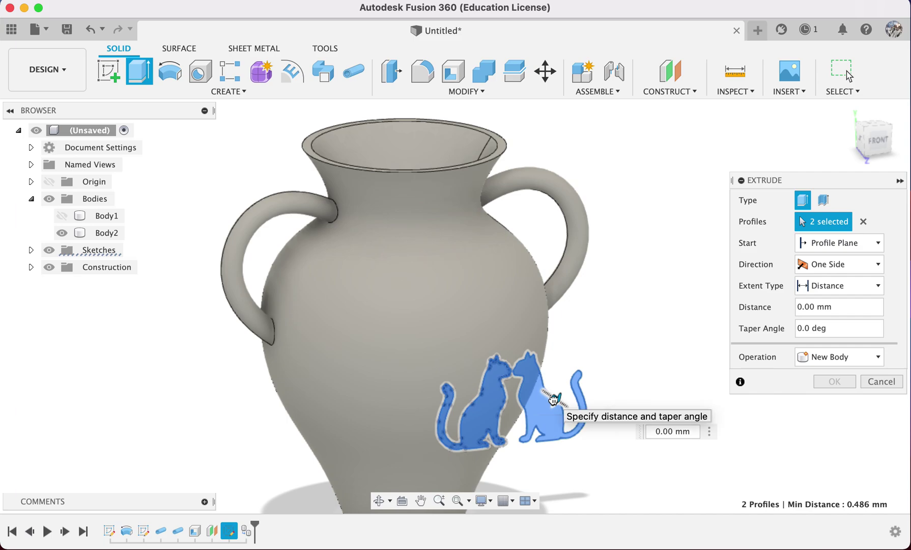
pyautogui.moveTo(556, 403); pyautogui.dragTo(432, 309)
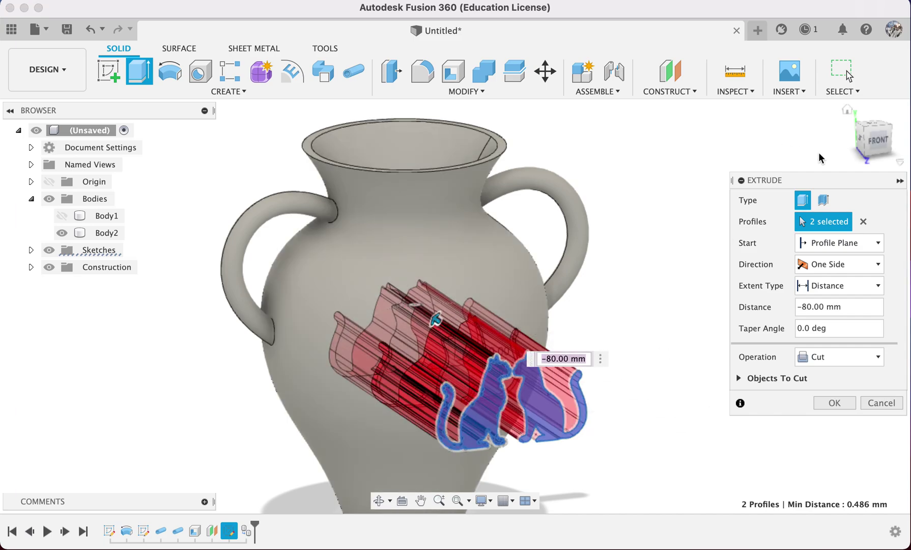
pyautogui.click(856, 139)
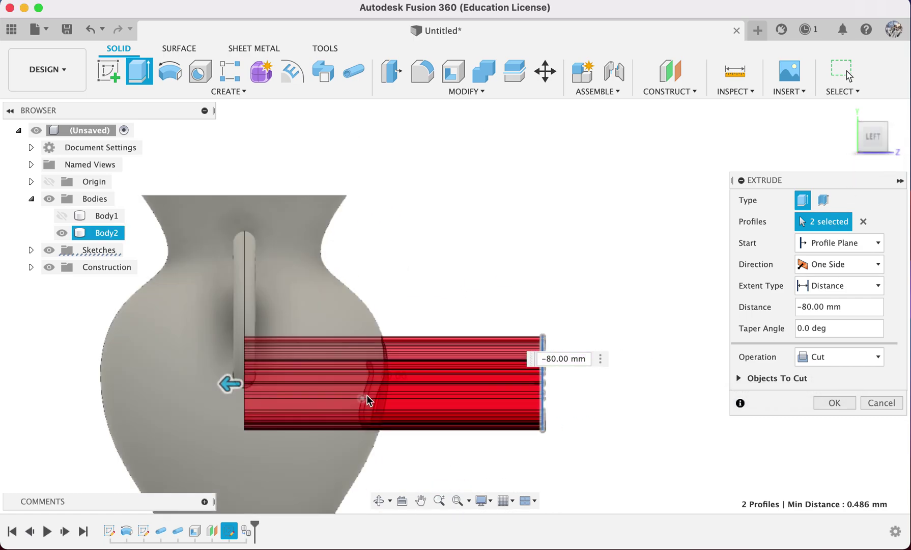
pyautogui.scroll(3, 367, 396)
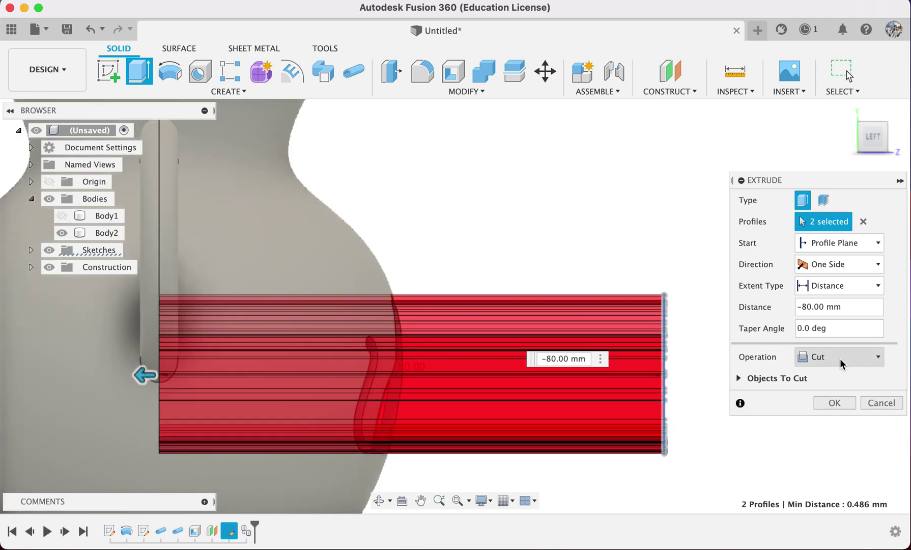
pyautogui.click(840, 359)
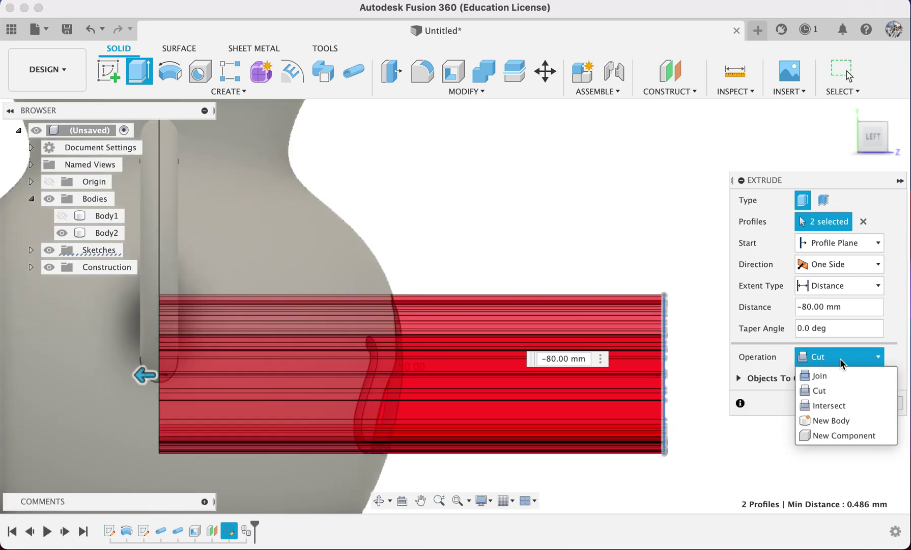
pyautogui.click(840, 406)
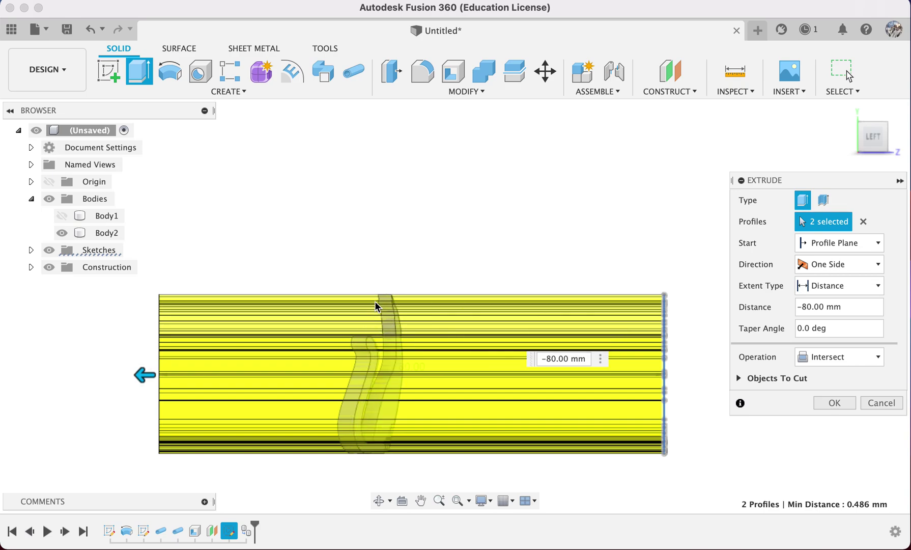
pyautogui.click(832, 406)
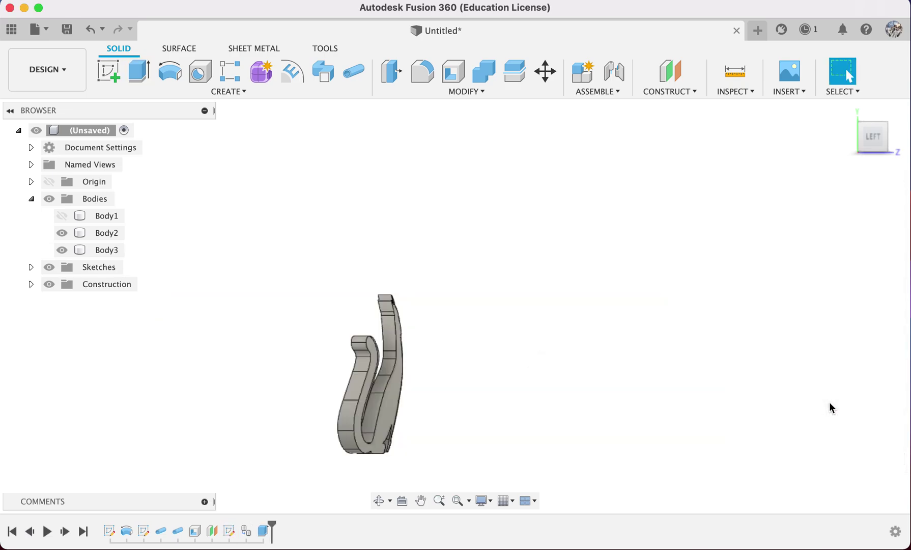
# Show the original vase Body1 again around the two cat bodies
pyautogui.keyDown('shift'); pyautogui.moveTo(633, 363); pyautogui.dragTo(594, 387, button='middle'); pyautogui.keyUp('shift')
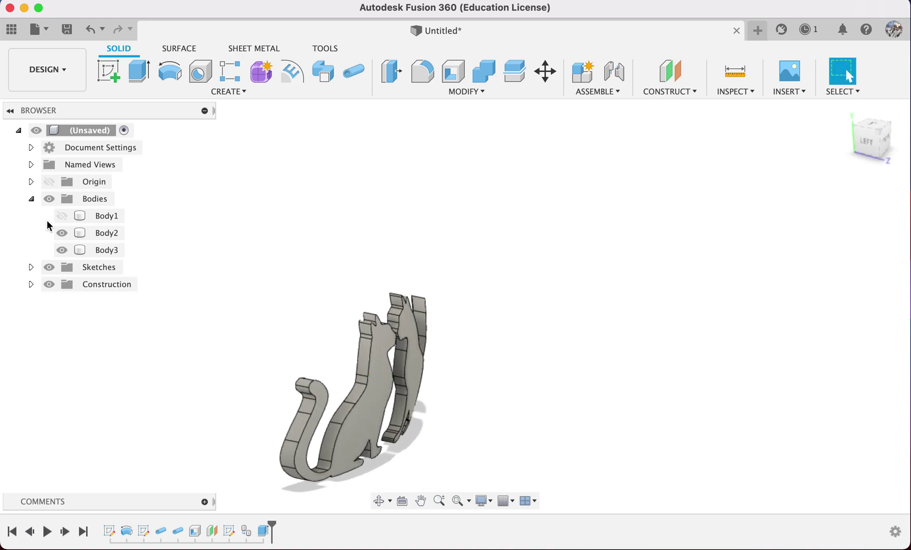
pyautogui.click(61, 216)
pyautogui.click(62, 215)
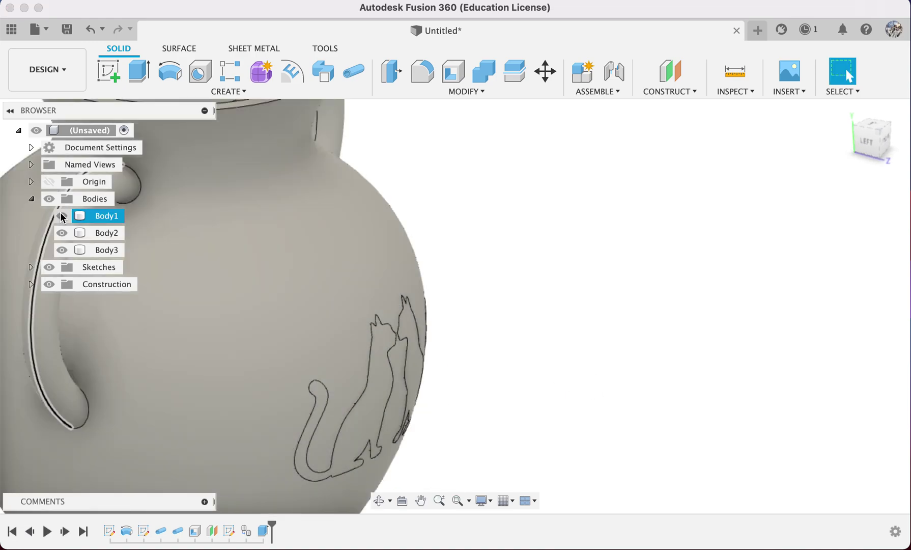
pyautogui.click(470, 300)
pyautogui.keyDown('shift'); pyautogui.moveTo(539, 304); pyautogui.dragTo(507, 310, button='middle'); pyautogui.keyUp('shift')
pyautogui.click(453, 193)
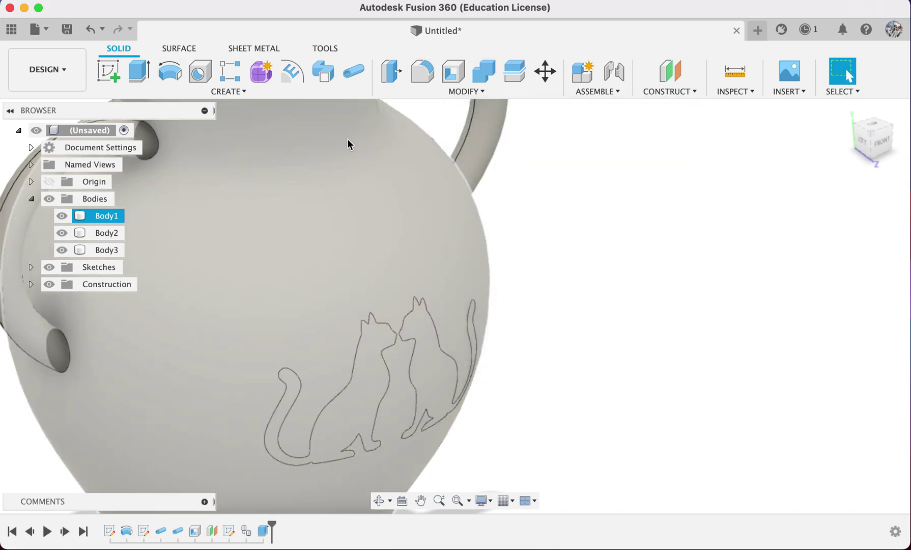
pyautogui.click(550, 333)
pyautogui.keyDown('shift'); pyautogui.moveTo(564, 336); pyautogui.dragTo(596, 319, button='middle'); pyautogui.keyUp('shift')
# Try to join the two cat bodies to the vase body with Combine, and undo it
pyautogui.click(485, 73)
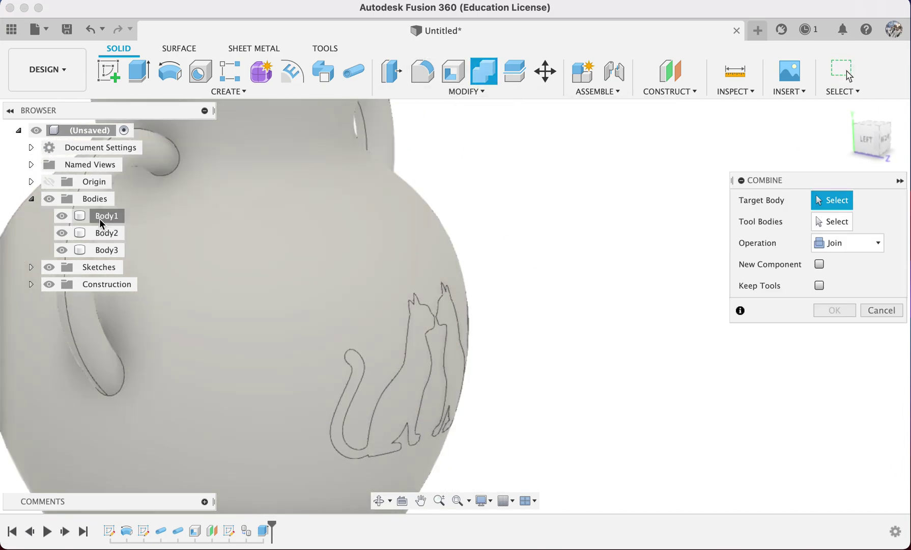
pyautogui.click(104, 216)
pyautogui.click(102, 232)
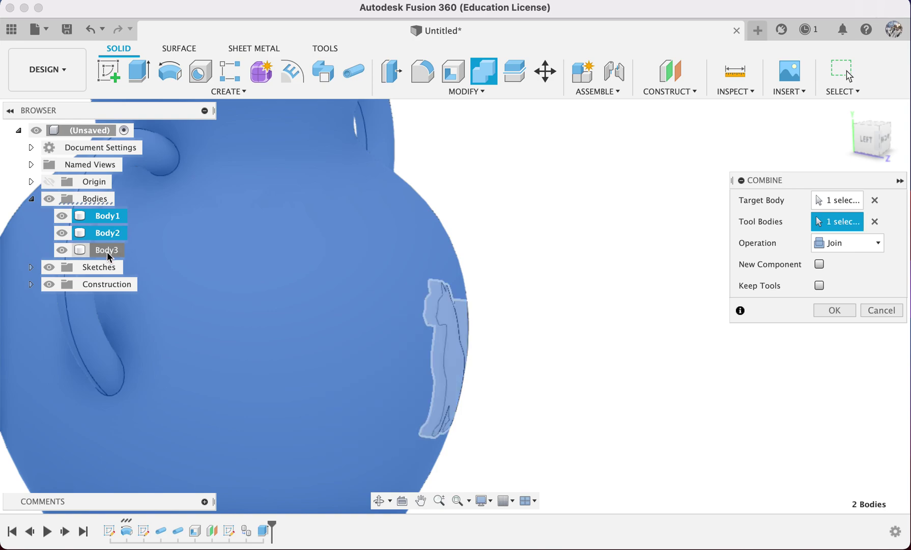
pyautogui.click(104, 250)
pyautogui.click(835, 310)
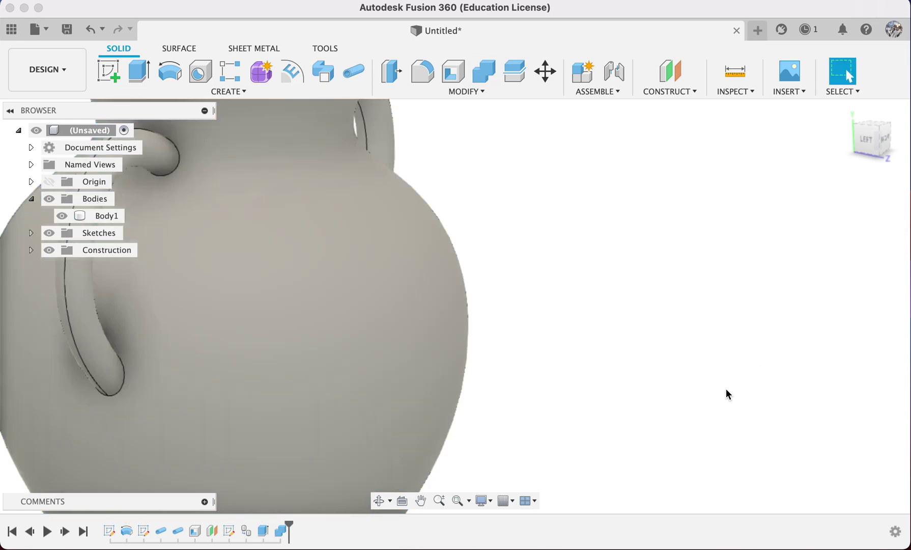
pyautogui.press('super+z')
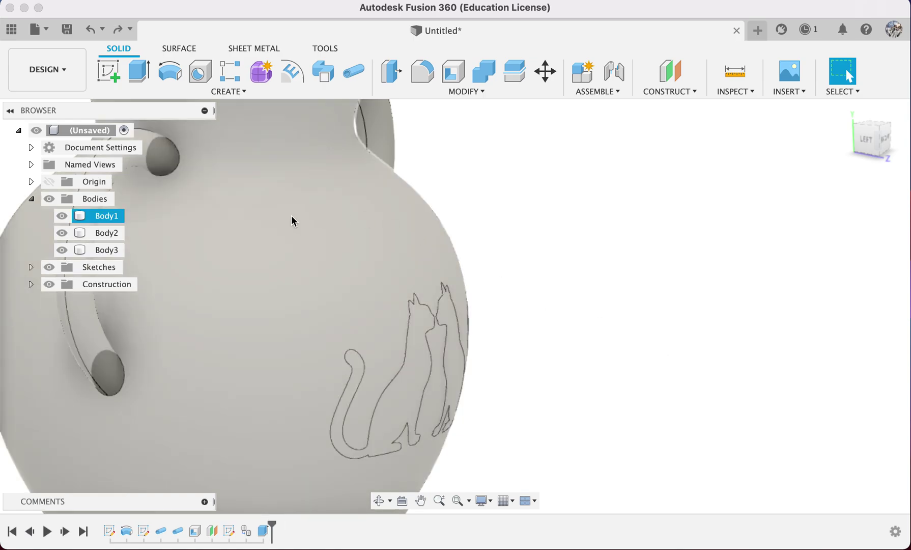
# Move both cat bodies, Body2 and Body3, 1 mm in Z outward from the vase's belly
pyautogui.click(116, 235)
pyautogui.keyDown('shift'); pyautogui.click(116, 250); pyautogui.keyUp('shift')
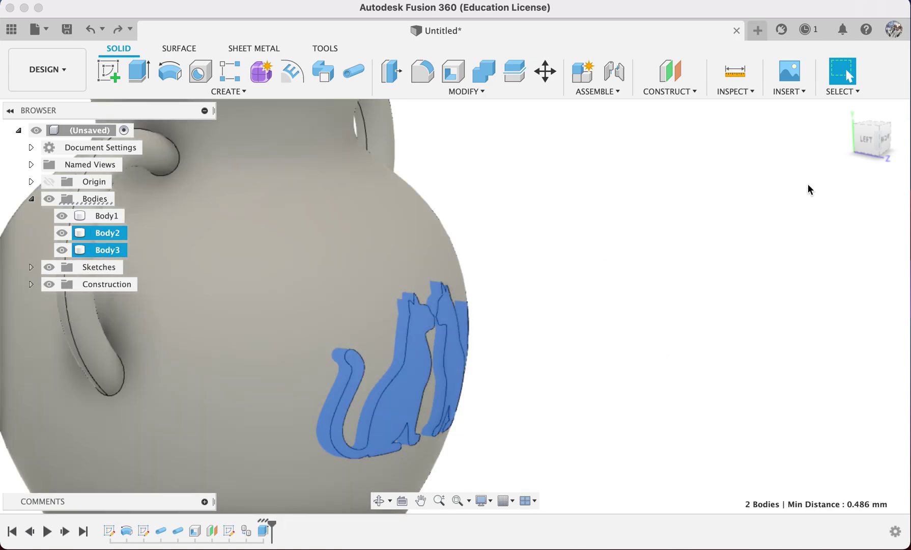
pyautogui.click(871, 137)
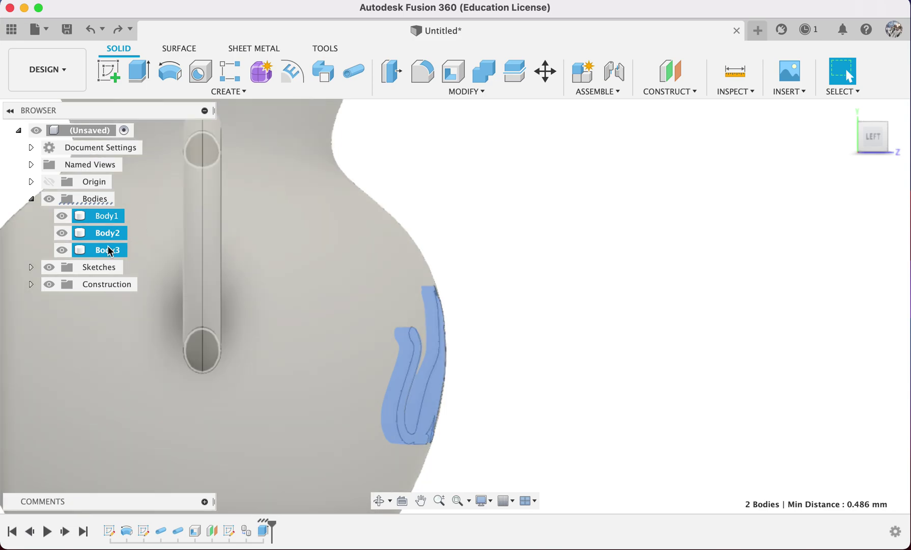
pyautogui.rightClick(108, 238)
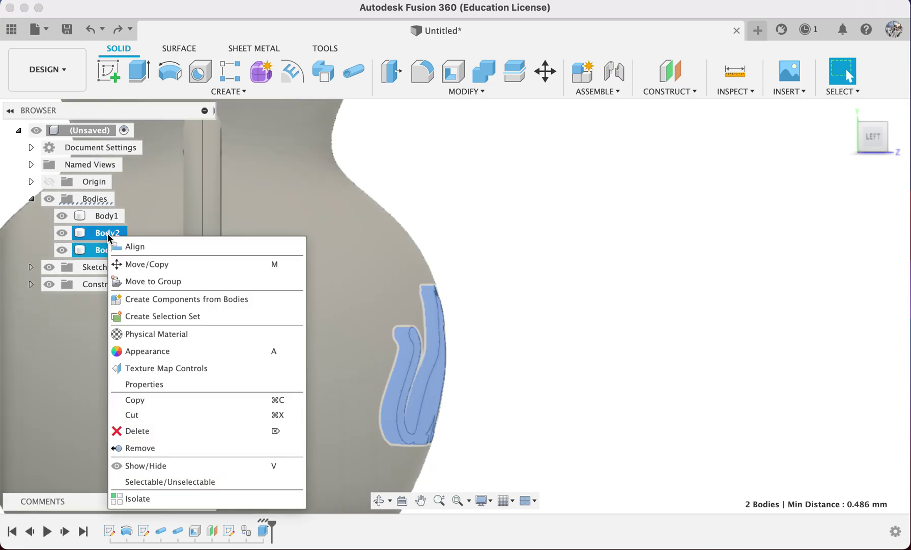
pyautogui.click(140, 263)
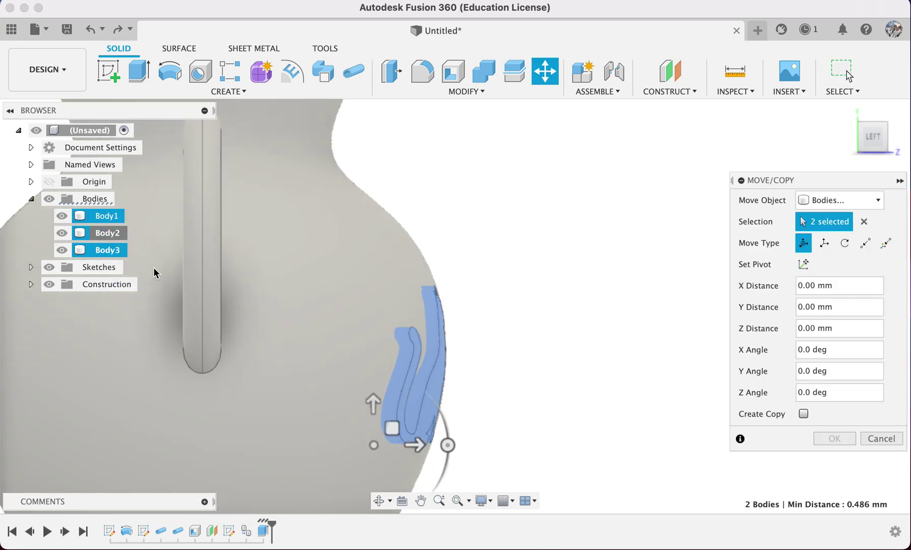
pyautogui.moveTo(417, 448); pyautogui.dragTo(427, 450)
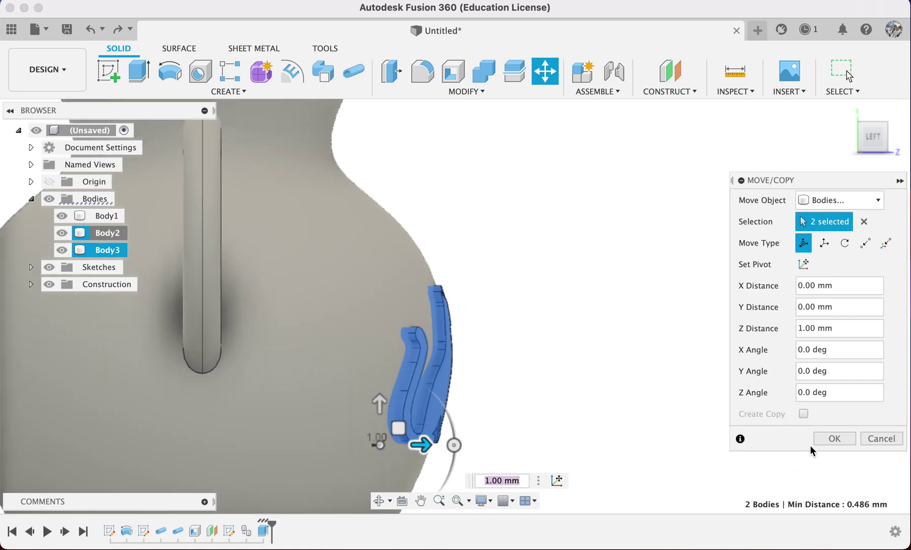
pyautogui.click(835, 438)
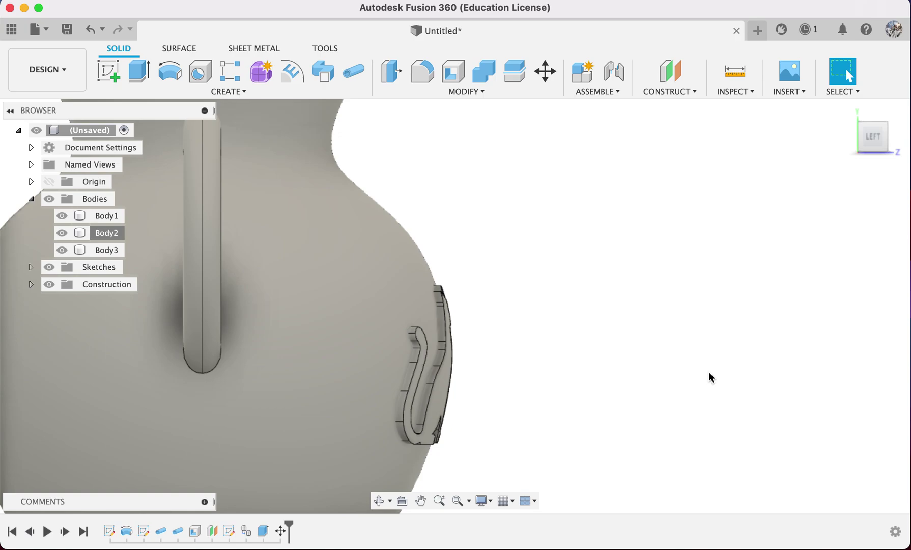
# Combine the vase Body1 with cat bodies Body2 and Body3 using the Join operation
pyautogui.keyDown('shift'); pyautogui.moveTo(711, 377); pyautogui.dragTo(631, 395, button='middle'); pyautogui.keyUp('shift')
pyautogui.scroll(3, 629, 390)
pyautogui.scroll(-10, 630, 390)
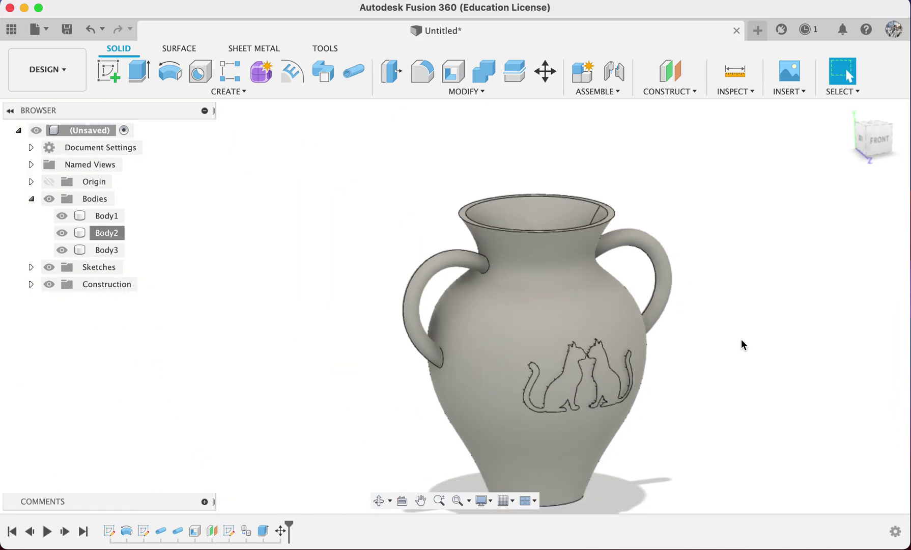
pyautogui.moveTo(741, 339); pyautogui.dragTo(769, 348, button='middle')
pyautogui.moveTo(769, 348); pyautogui.dragTo(651, 279)
pyautogui.press('Escape')
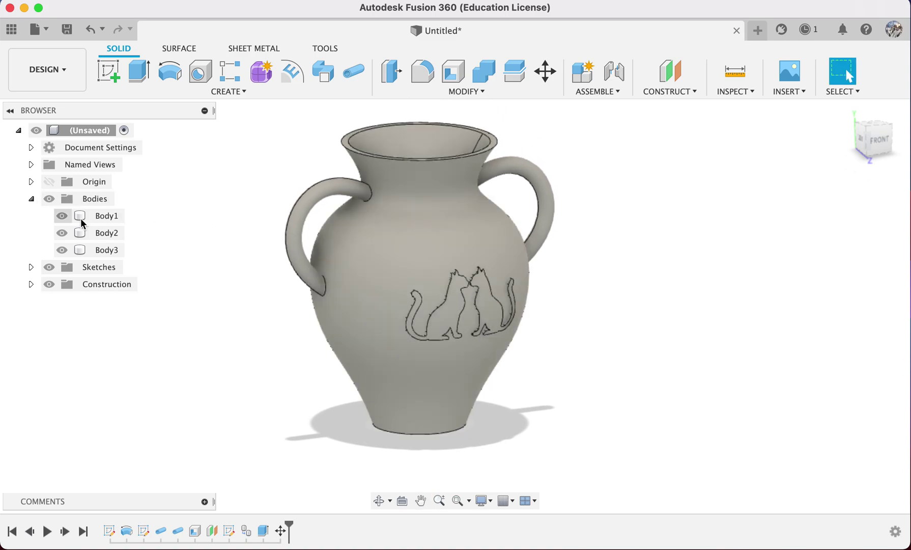
pyautogui.keyDown('shift'); pyautogui.click(103, 250); pyautogui.keyUp('shift')
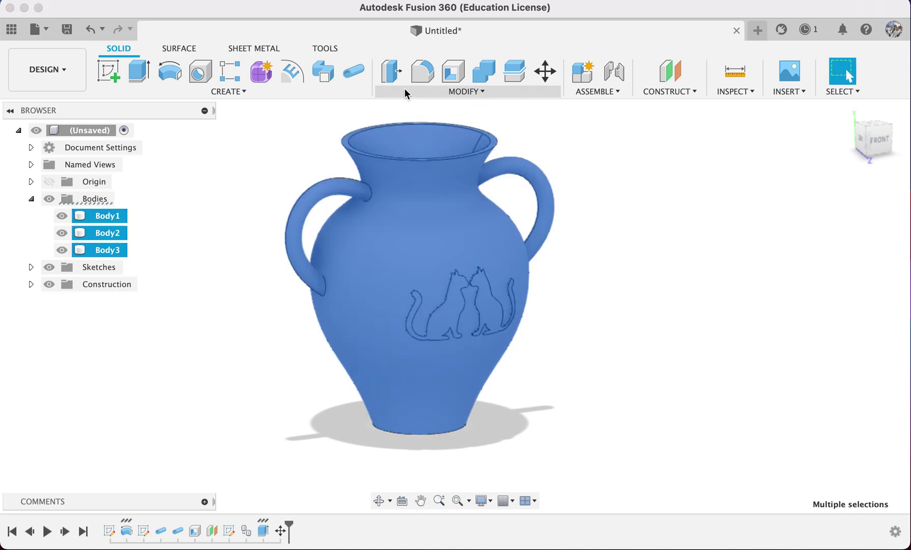
pyautogui.click(493, 74)
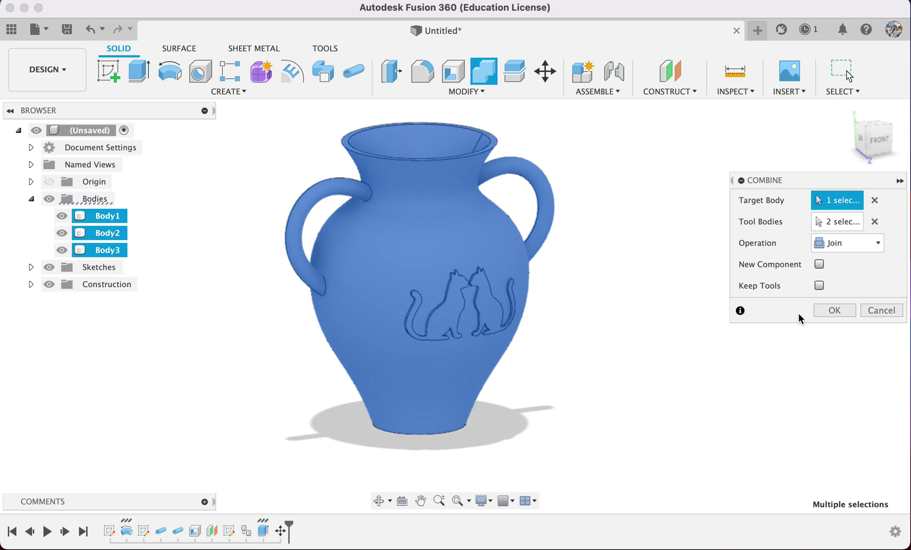